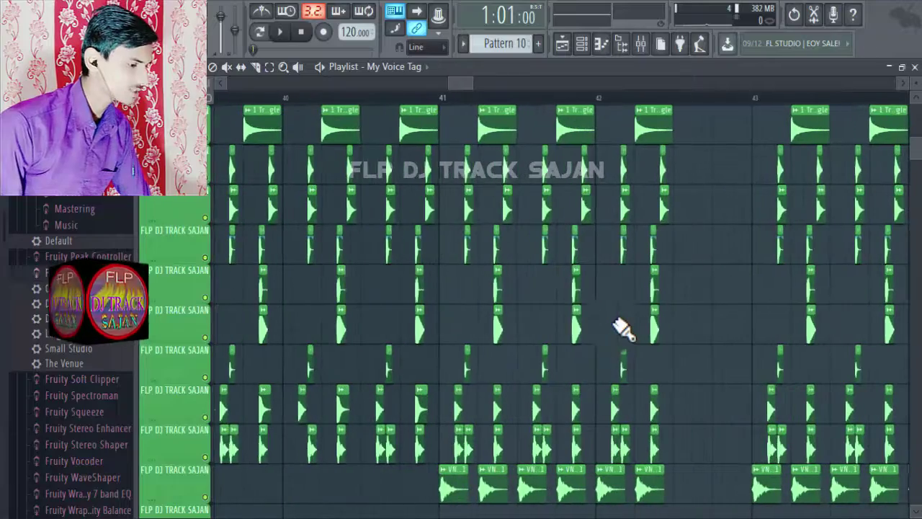
# Examine the playlist arrangement across all tracks, from the opening bars to the end of the song
pyautogui.scroll(-8, 624, 328)
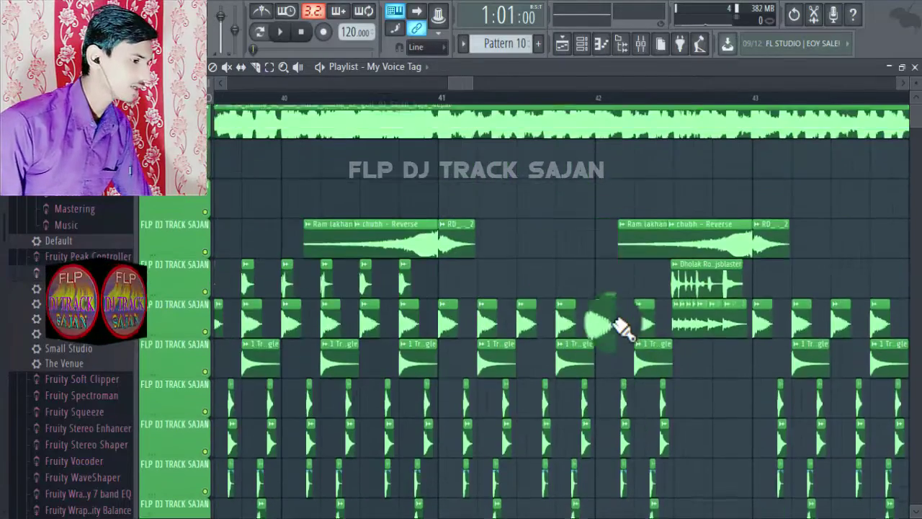
pyautogui.scroll(-4, 717, 320)
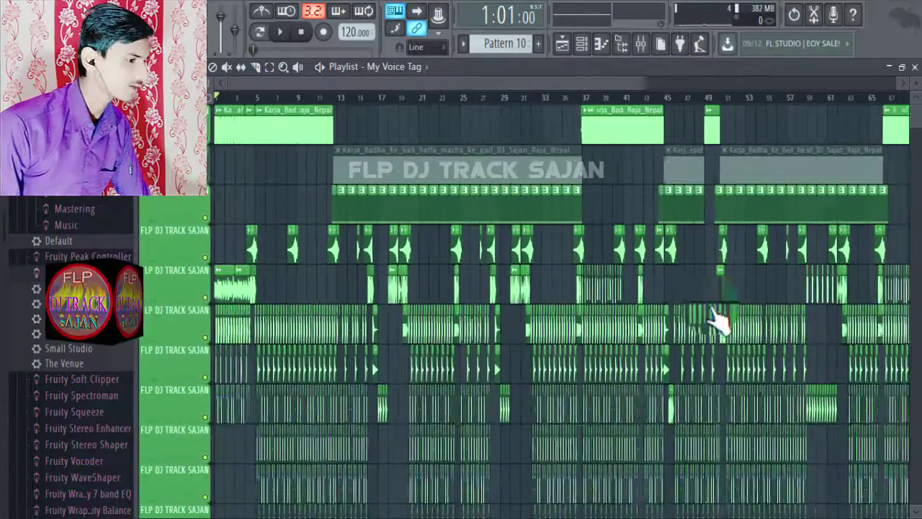
pyautogui.scroll(-4, 394, 214)
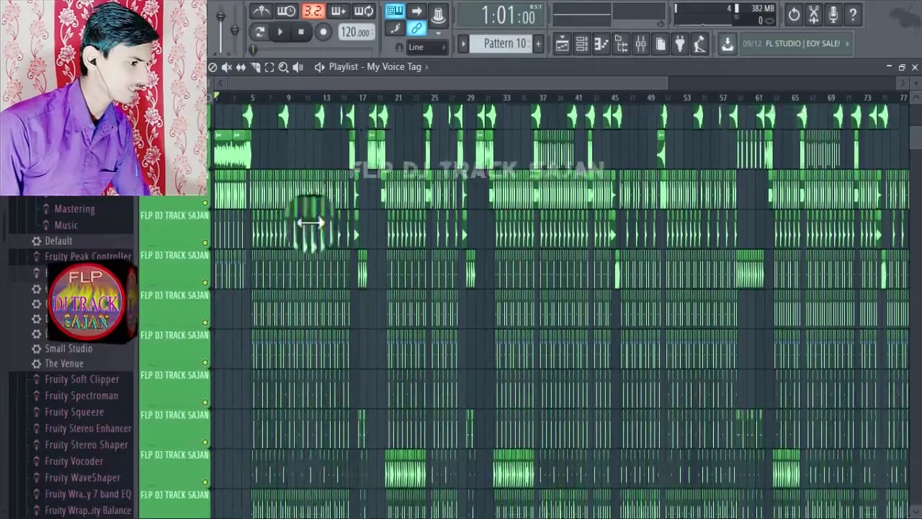
pyautogui.scroll(-5, 264, 202)
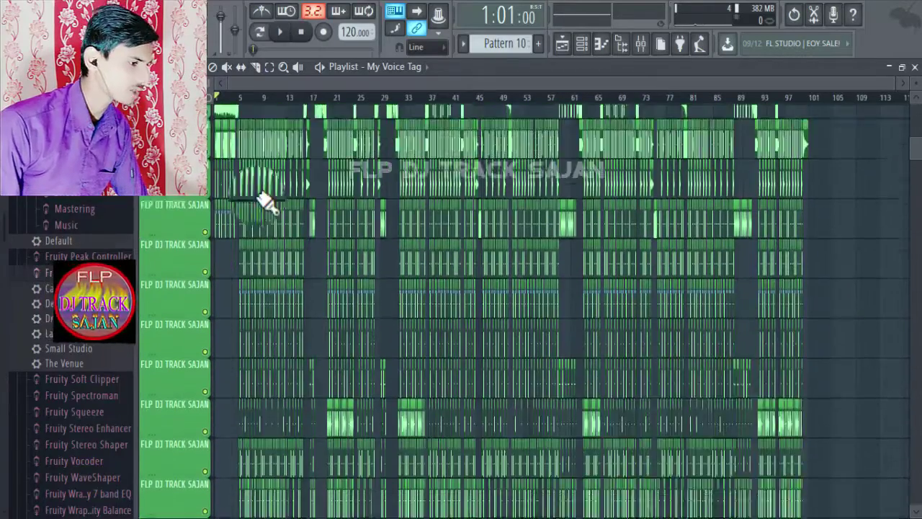
pyautogui.scroll(10, 250, 200)
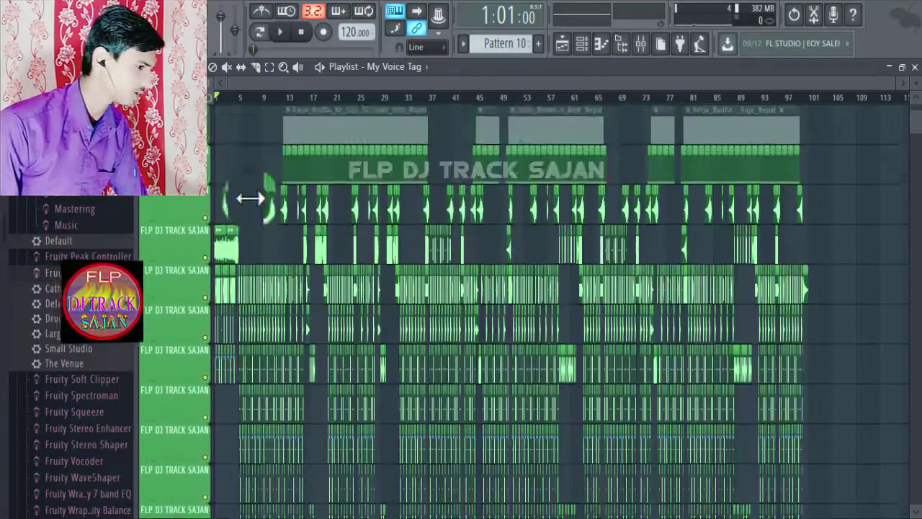
pyautogui.scroll(4, 375, 309)
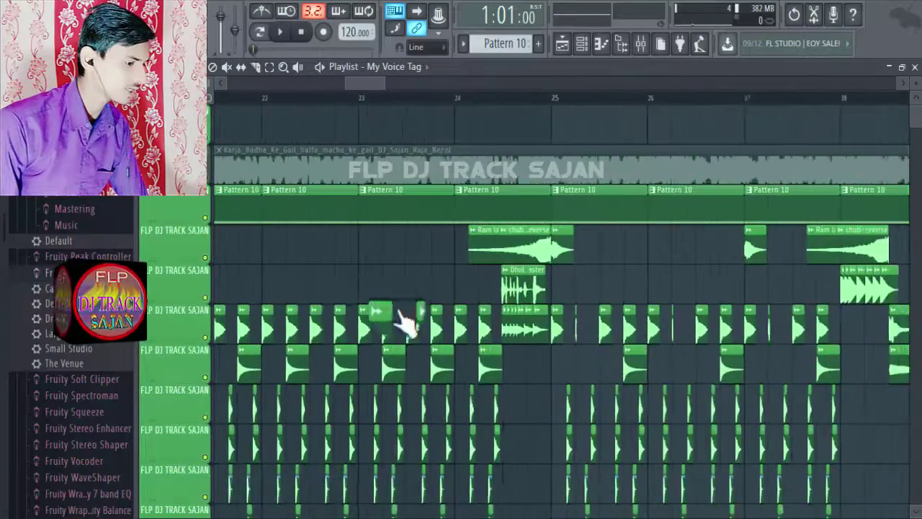
pyautogui.scroll(-9, 410, 317)
pyautogui.scroll(6, 410, 308)
pyautogui.scroll(-8, 403, 303)
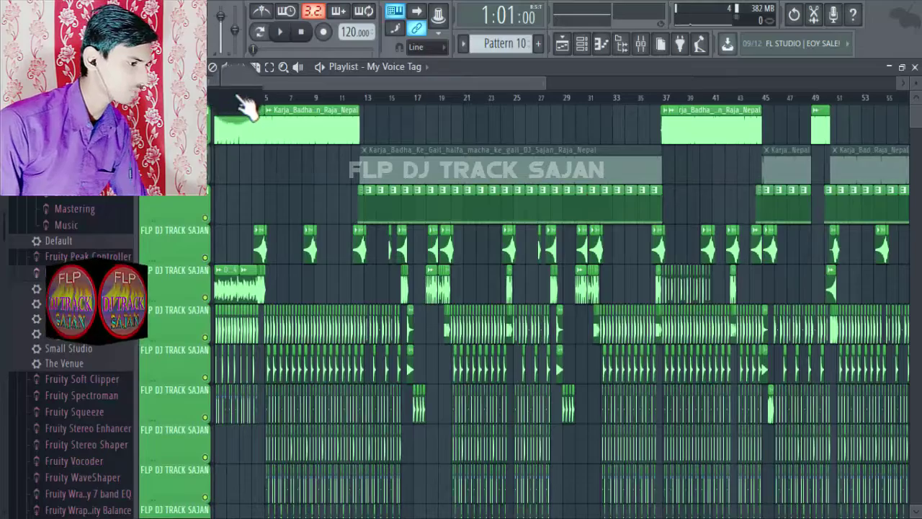
pyautogui.scroll(8, 223, 140)
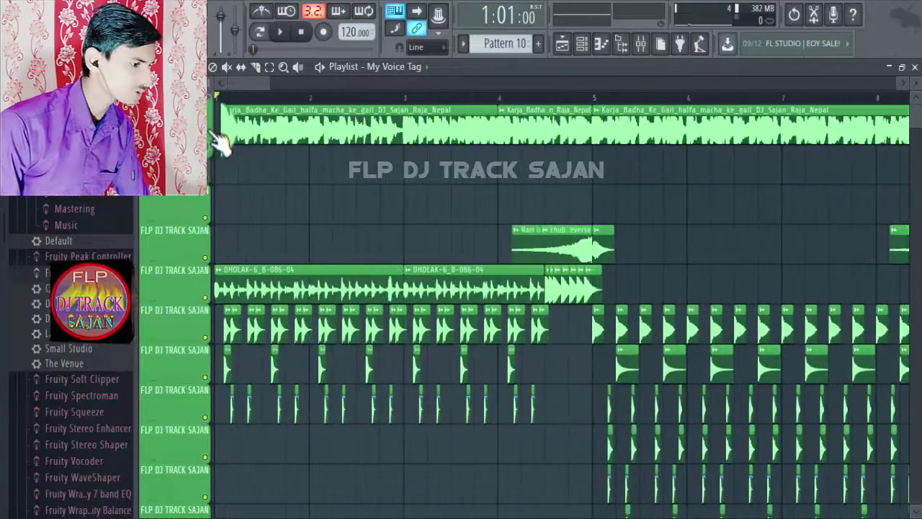
pyautogui.scroll(-3, 222, 140)
pyautogui.scroll(1, 223, 140)
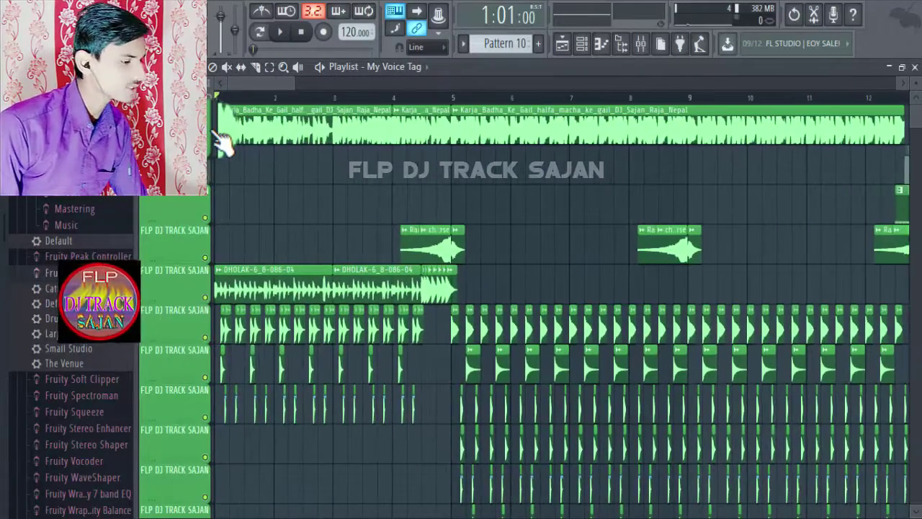
pyautogui.scroll(-5, 288, 209)
pyautogui.scroll(5, 336, 253)
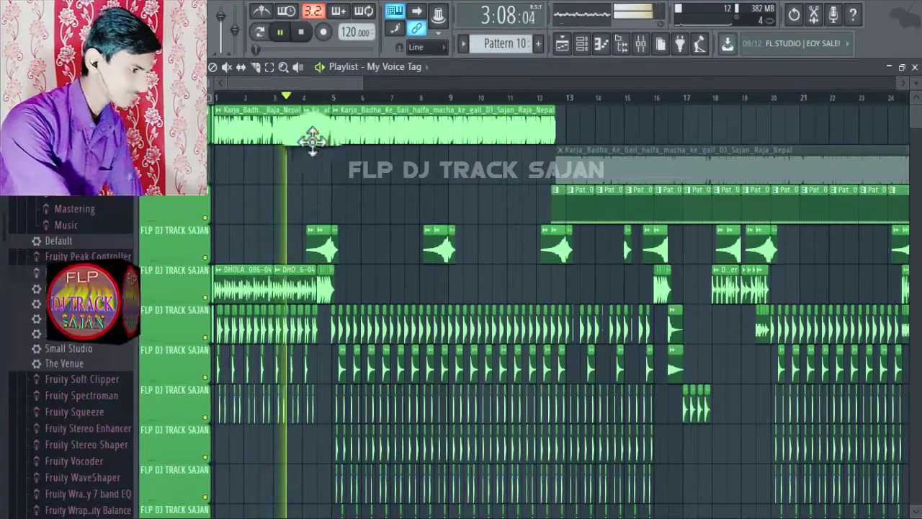
# Play the song from the start and follow the vocal, dholak and percussion clips through about bar 14
pyautogui.scroll(-3, 328, 173)
pyautogui.scroll(-1, 329, 176)
pyautogui.scroll(4, 335, 178)
pyautogui.scroll(5, 356, 198)
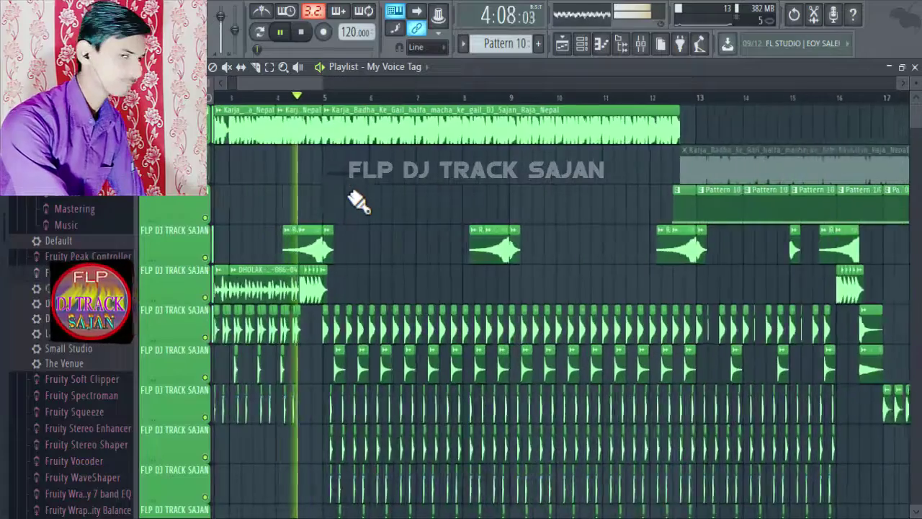
pyautogui.scroll(-5, 360, 203)
pyautogui.scroll(-5, 294, 216)
pyautogui.scroll(1, 380, 227)
pyautogui.scroll(4, 386, 232)
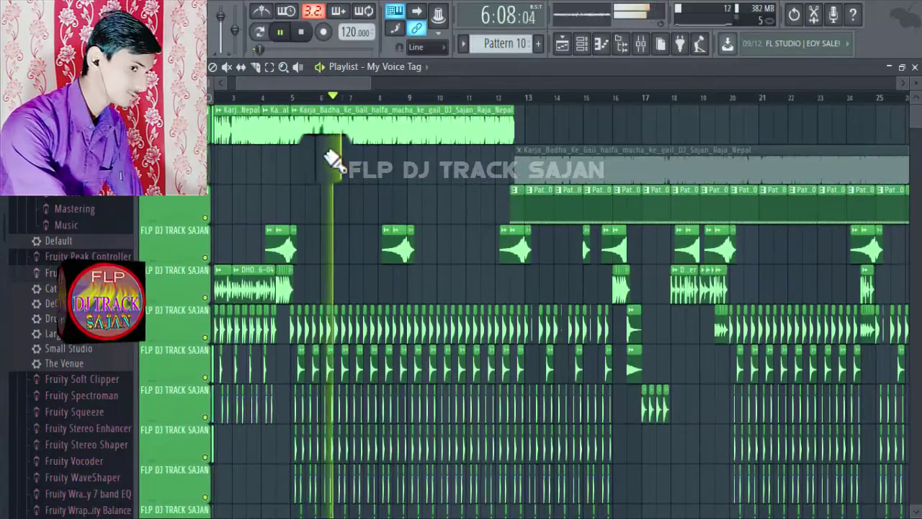
pyautogui.scroll(-2, 353, 175)
pyautogui.scroll(-2, 348, 180)
pyautogui.scroll(4, 355, 209)
pyautogui.scroll(-3, 368, 249)
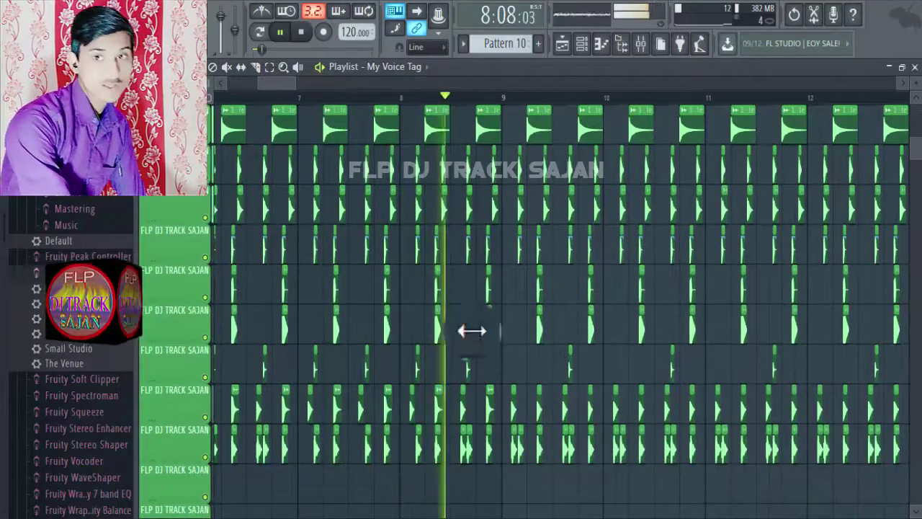
pyautogui.scroll(1, 400, 124)
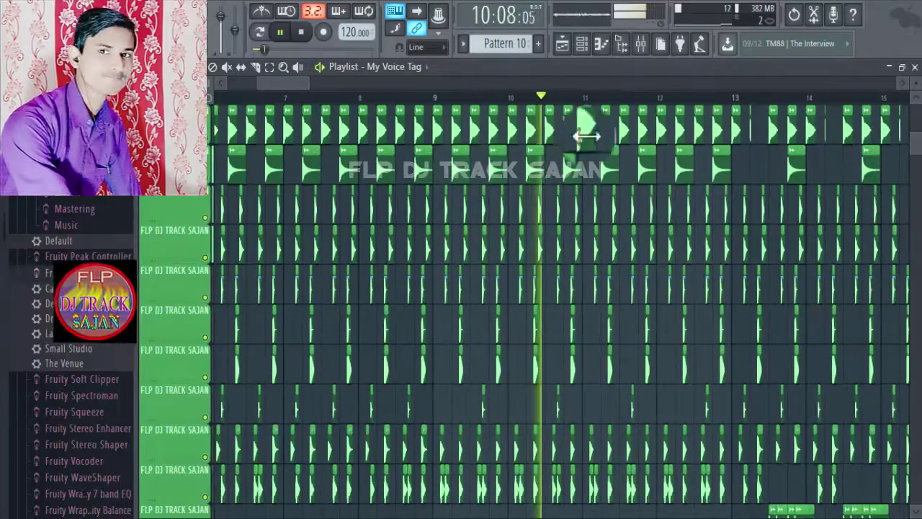
pyautogui.scroll(3, 704, 107)
pyautogui.scroll(5, 611, 186)
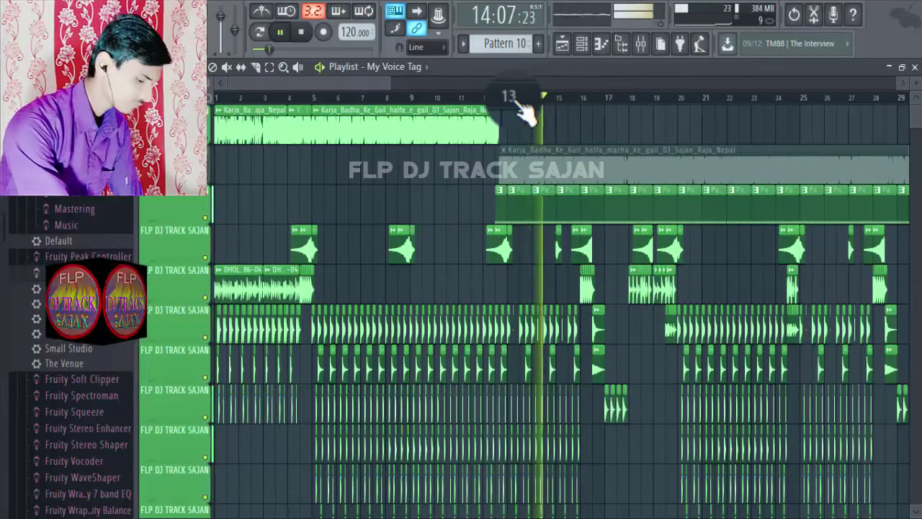
# Follow the playback from about bar 14 to bar 37, examining the layered drum, roll and reverse-effect clips
pyautogui.scroll(6, 555, 278)
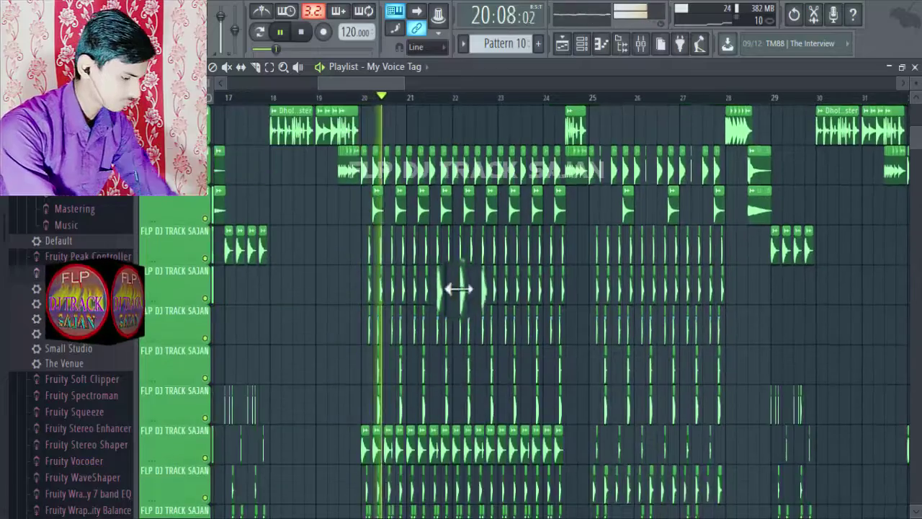
pyautogui.scroll(-4, 447, 282)
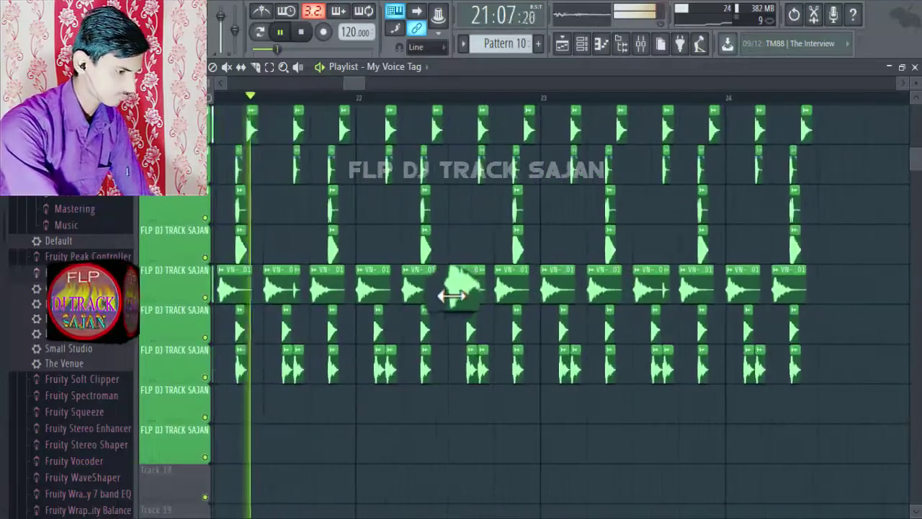
pyautogui.scroll(3, 451, 296)
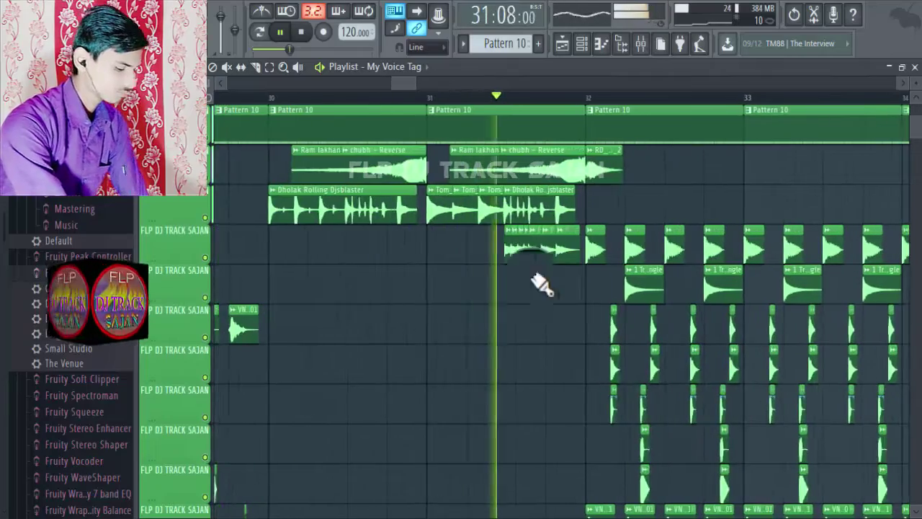
pyautogui.scroll(-4, 504, 281)
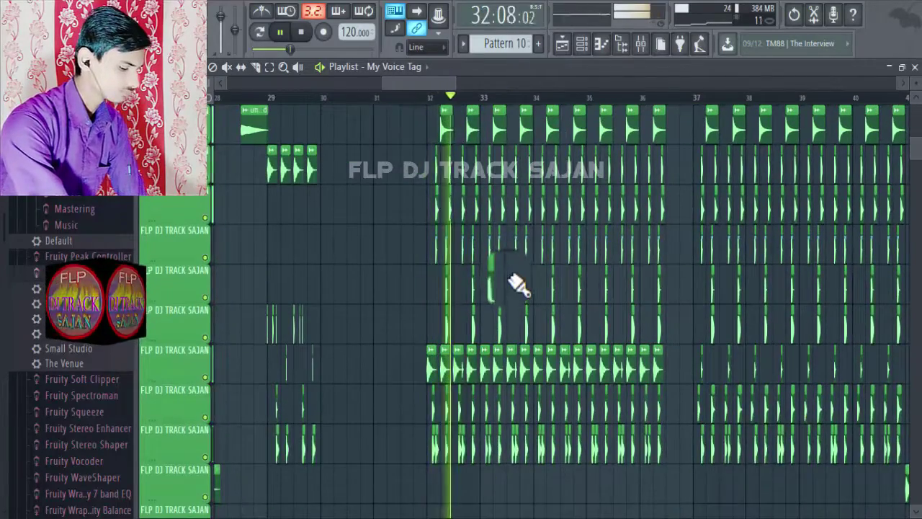
pyautogui.scroll(5, 643, 303)
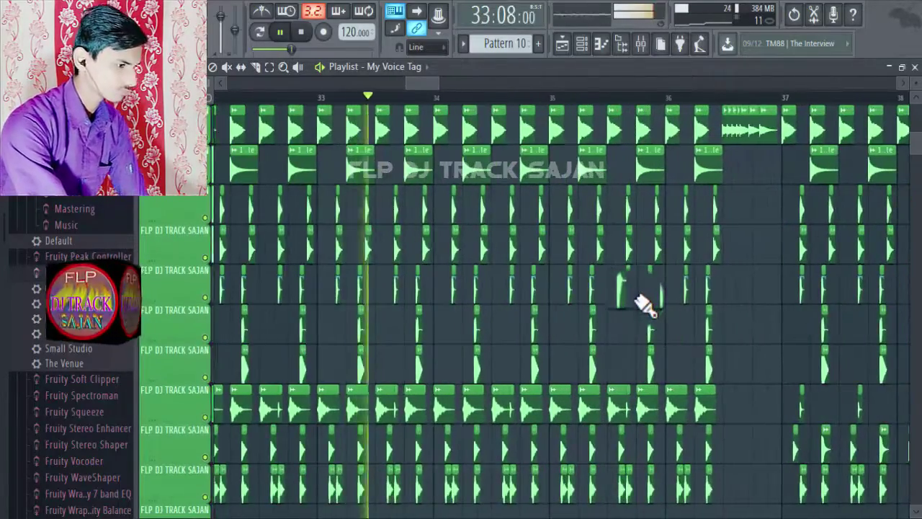
pyautogui.scroll(-6, 377, 279)
pyautogui.scroll(4, 537, 302)
pyautogui.scroll(1, 566, 322)
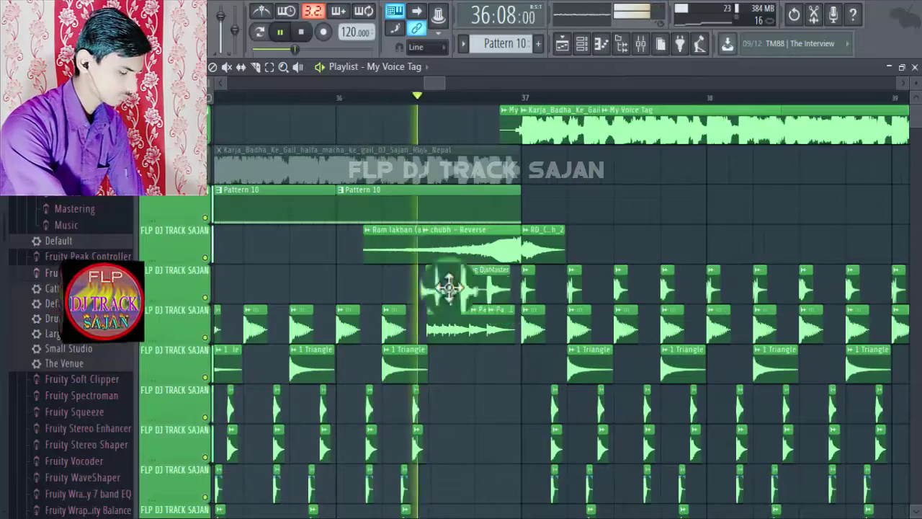
pyautogui.scroll(-4, 472, 316)
pyautogui.scroll(4, 484, 319)
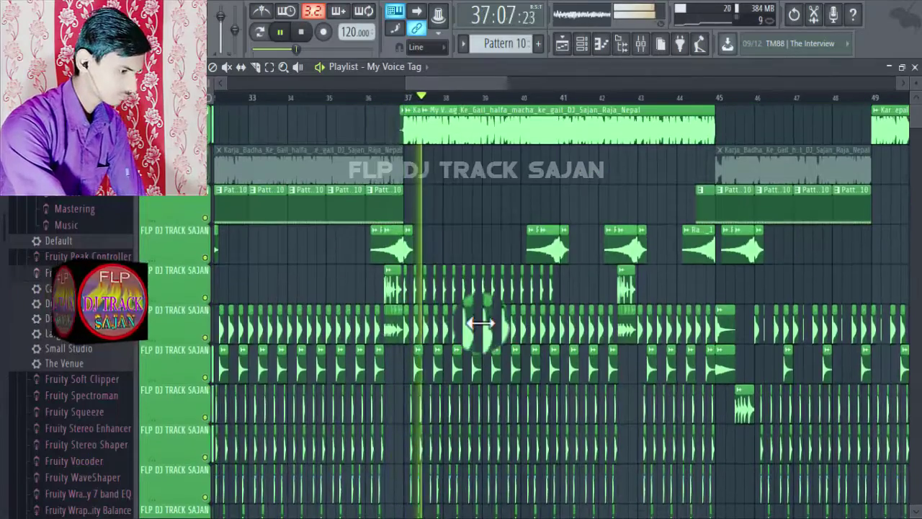
# Audition bars 37 to 44, briefly muting the first vocal track to compare the beat with and without it
pyautogui.scroll(-2, 396, 248)
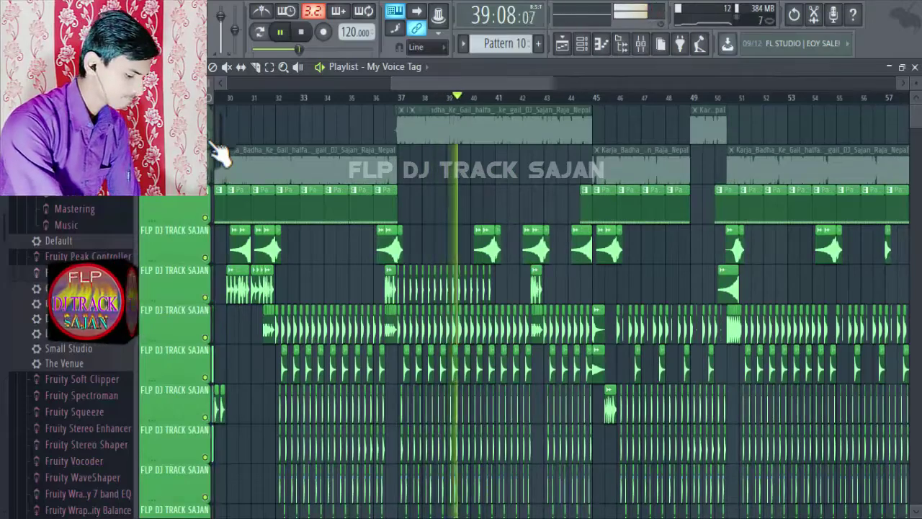
pyautogui.scroll(5, 425, 206)
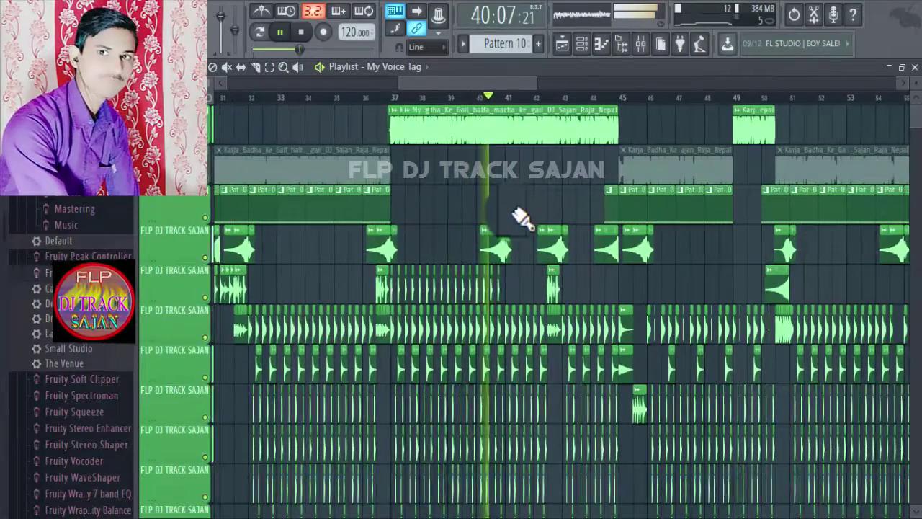
pyautogui.scroll(-2, 339, 190)
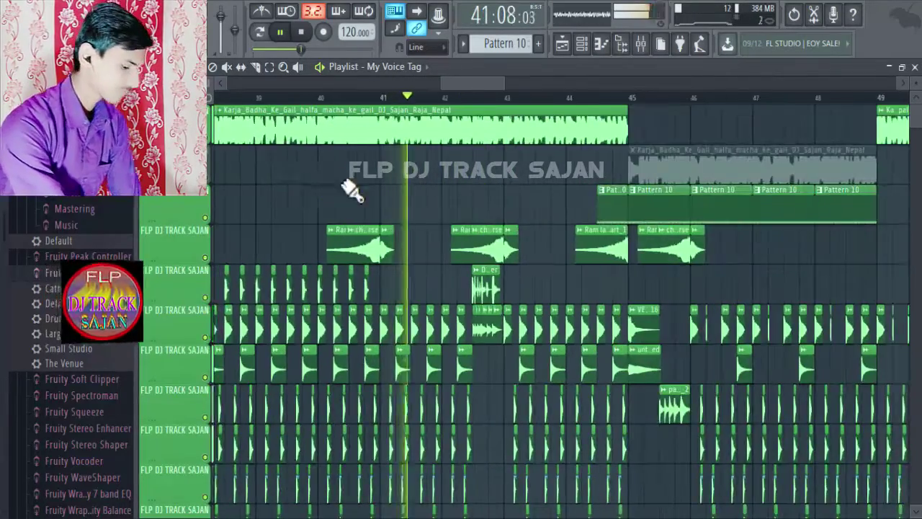
pyautogui.scroll(-3, 433, 200)
pyautogui.scroll(4, 423, 204)
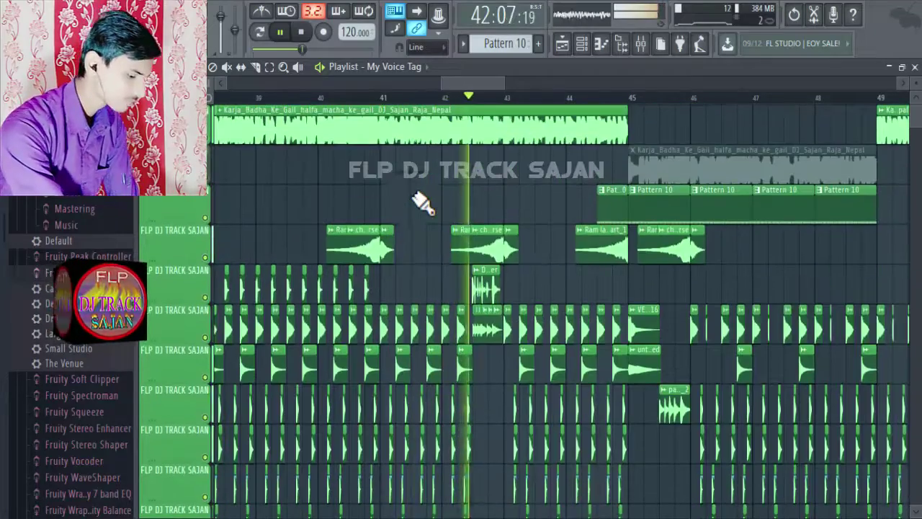
pyautogui.scroll(1, 508, 202)
pyautogui.scroll(-4, 394, 193)
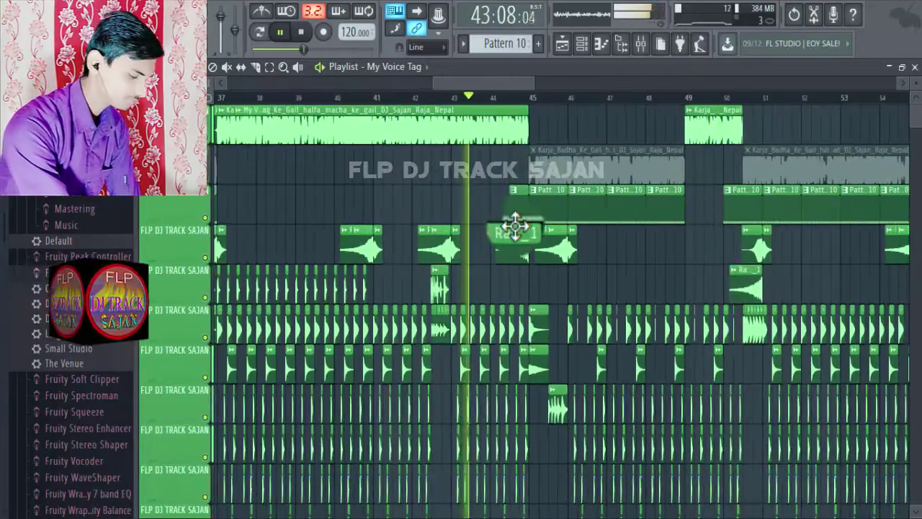
pyautogui.scroll(1, 514, 222)
pyautogui.moveTo(504, 225); pyautogui.dragTo(513, 229)
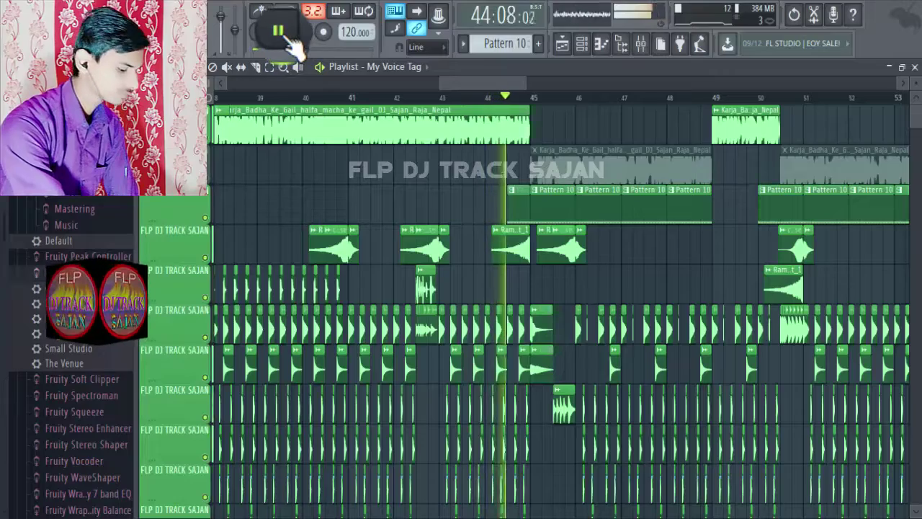
# Unmute the second vocal track to audition it around bar 47, and mute it again
pyautogui.scroll(-3, 269, 199)
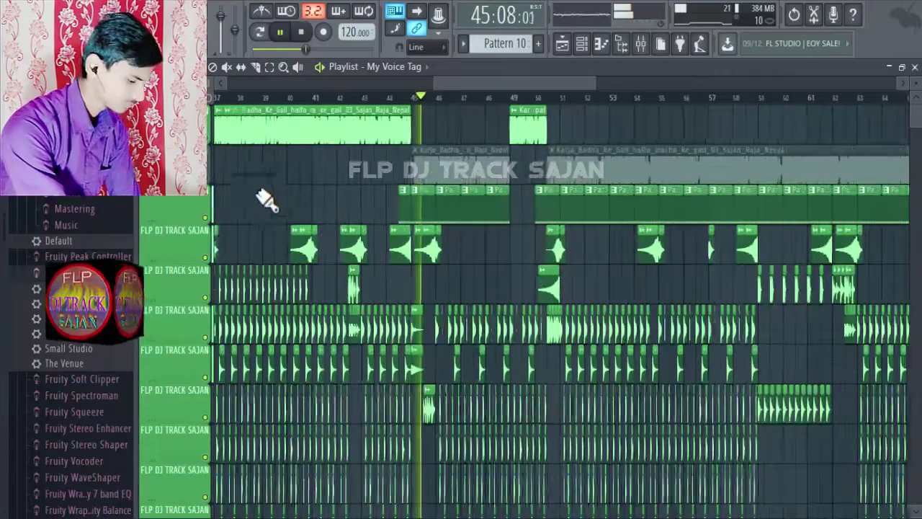
pyautogui.moveTo(314, 229); pyautogui.dragTo(317, 230)
pyautogui.click(207, 178)
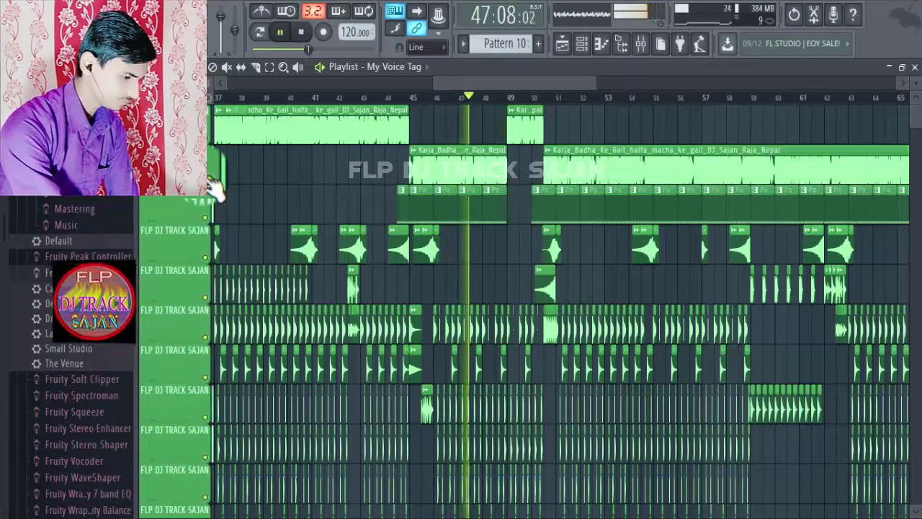
pyautogui.click(216, 189)
pyautogui.scroll(4, 535, 230)
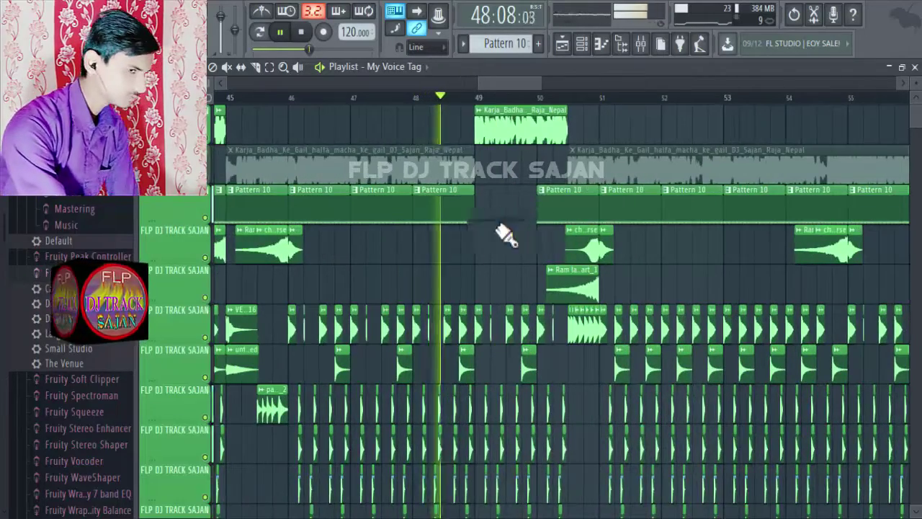
# Pause playback in bar 50 and examine the reverse and roll clips leading into bar 51 and the surrounding arrangement
pyautogui.scroll(-5, 391, 206)
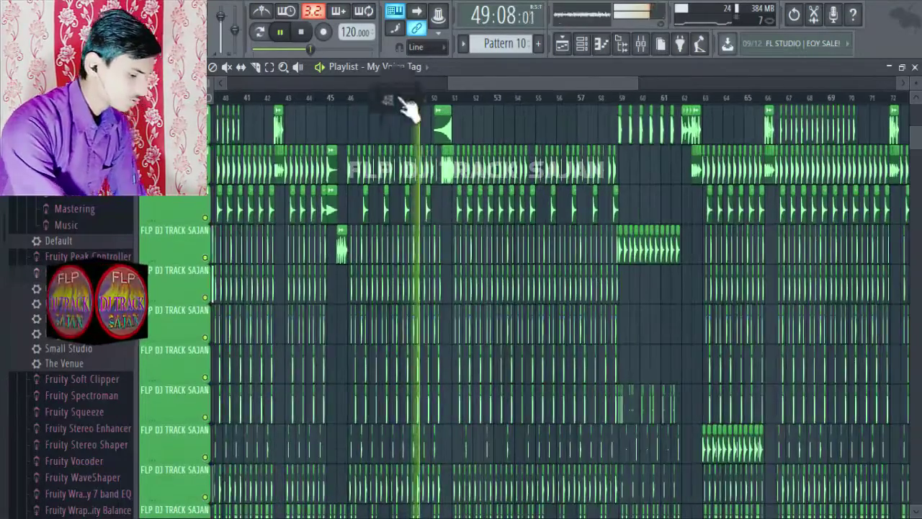
pyautogui.click(291, 43)
pyautogui.scroll(6, 451, 176)
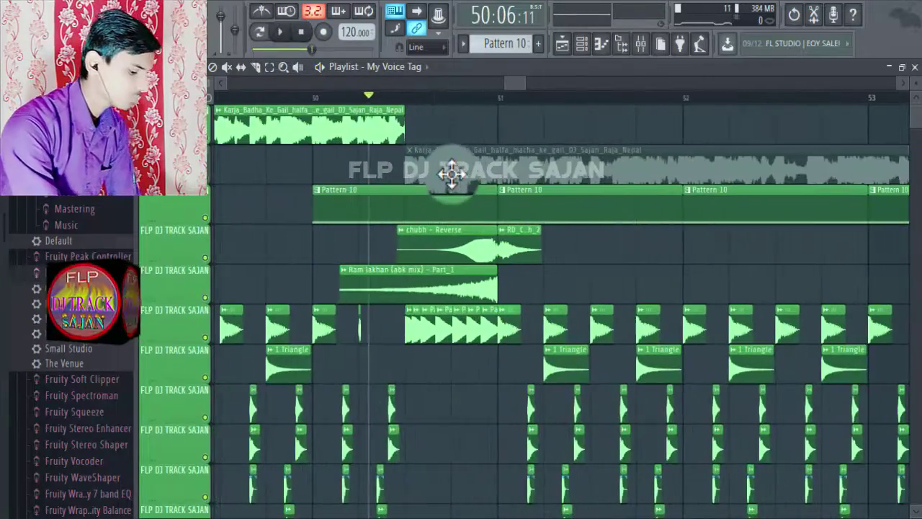
pyautogui.scroll(-9, 473, 219)
pyautogui.scroll(9, 461, 220)
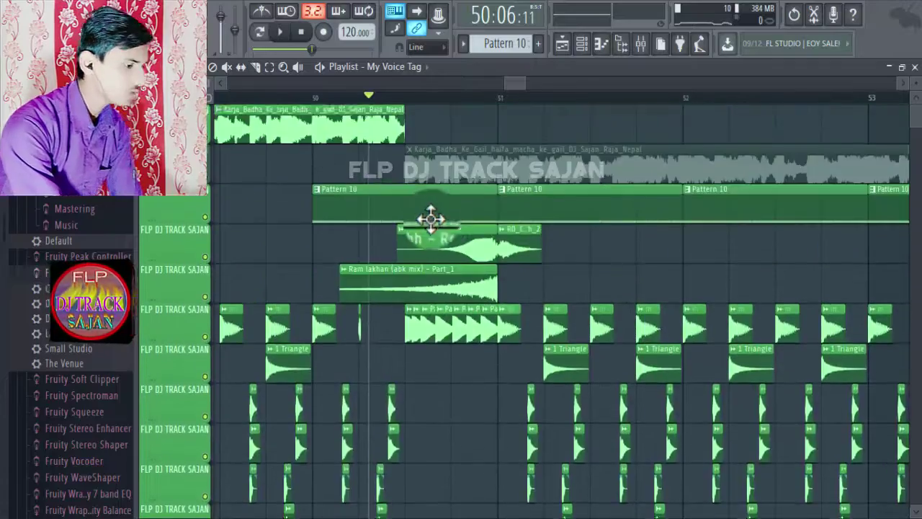
pyautogui.scroll(-3, 434, 224)
pyautogui.scroll(-5, 454, 303)
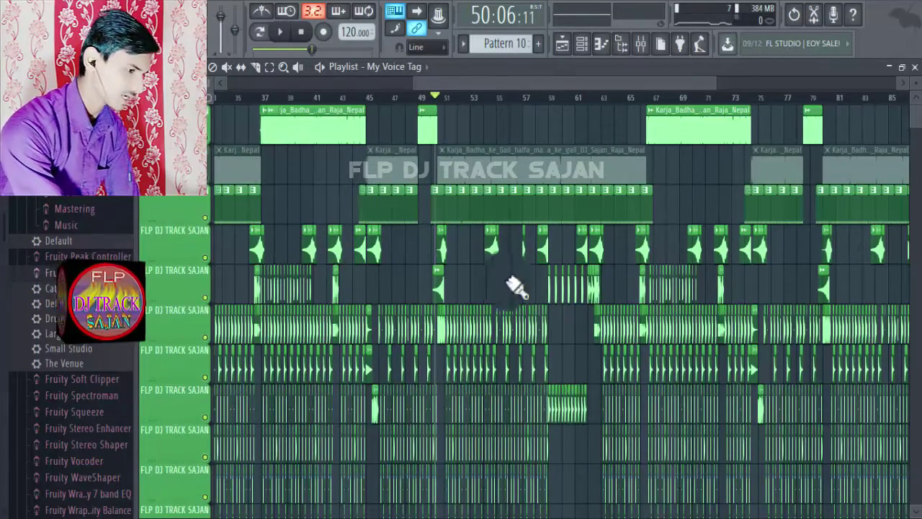
# Examine the whole playlist arrangement around the paused position, from the vocal tracks down to the lowest percussion tracks
pyautogui.press('pagedown')
pyautogui.press('pagedown')
pyautogui.scroll(-4, 517, 346)
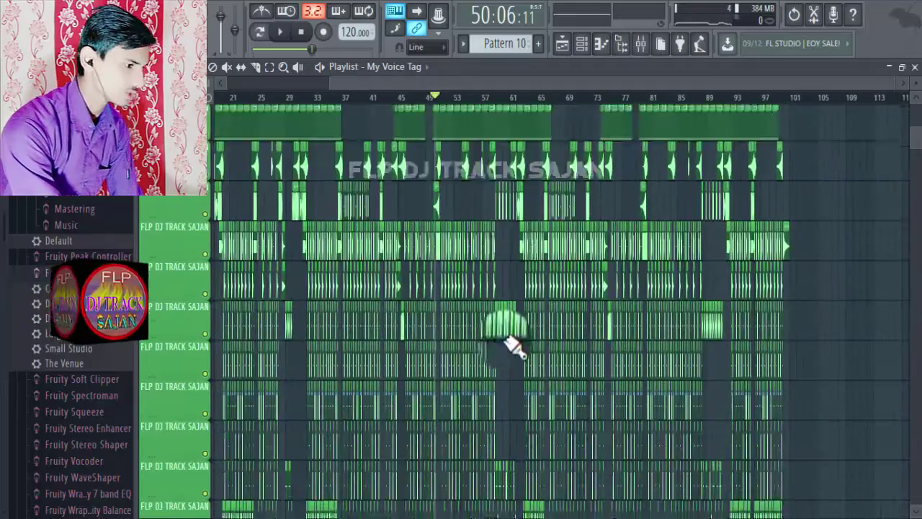
pyautogui.scroll(-3, 472, 421)
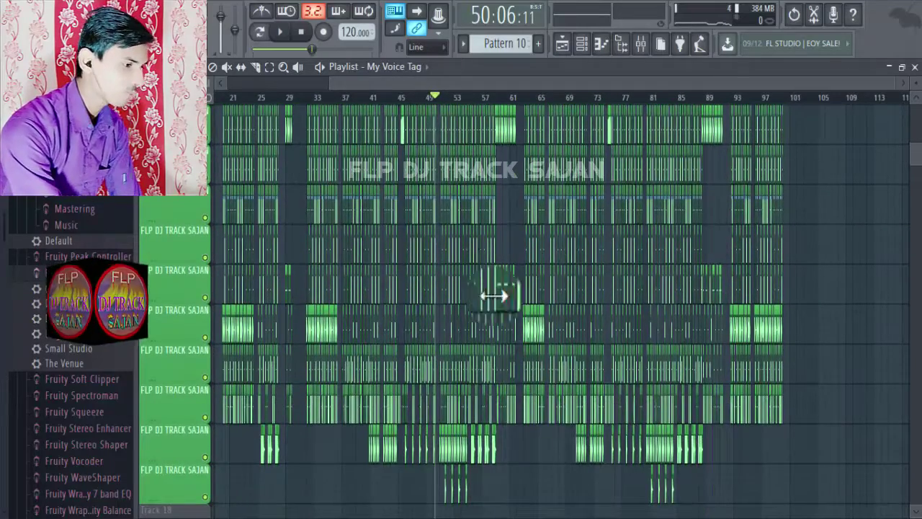
pyautogui.scroll(-2, 497, 316)
pyautogui.scroll(8, 465, 272)
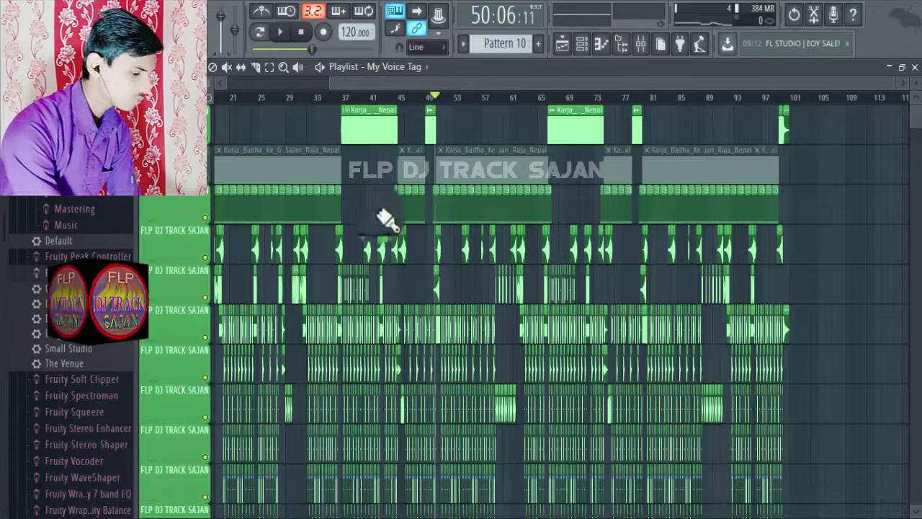
# Examine the transition between bars 50 and 51 closely, comparing the vocal, reverse, roll and percussion clips across the tracks
pyautogui.keyDown('ctrl'); pyautogui.scroll(5, 368, 271); pyautogui.keyUp('ctrl')
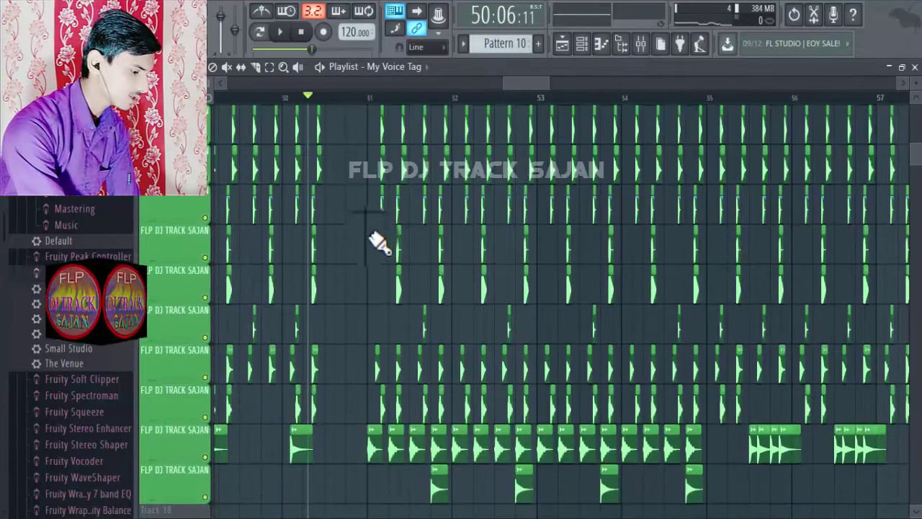
pyautogui.scroll(3, 369, 231)
pyautogui.keyDown('ctrl'); pyautogui.scroll(-1, 369, 232); pyautogui.keyUp('ctrl')
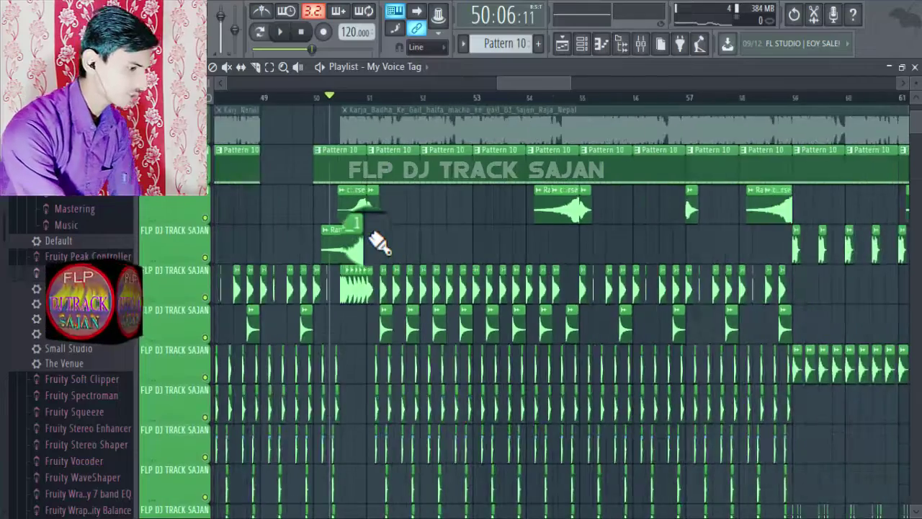
pyautogui.scroll(-1, 373, 239)
pyautogui.scroll(-4, 377, 251)
pyautogui.keyDown('ctrl'); pyautogui.scroll(3, 374, 249); pyautogui.keyUp('ctrl')
pyautogui.scroll(6, 335, 297)
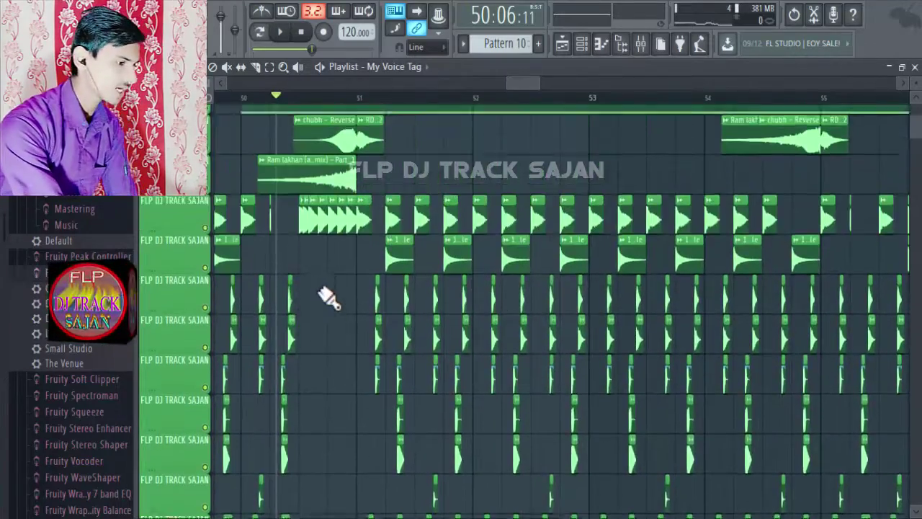
pyautogui.keyDown('ctrl'); pyautogui.scroll(-2, 422, 294); pyautogui.keyUp('ctrl')
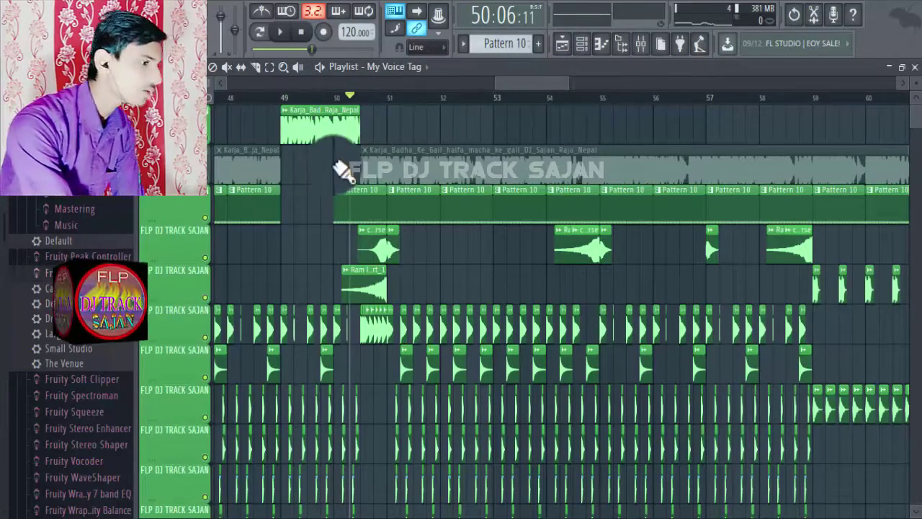
pyautogui.keyDown('ctrl'); pyautogui.scroll(3, 338, 172); pyautogui.keyUp('ctrl')
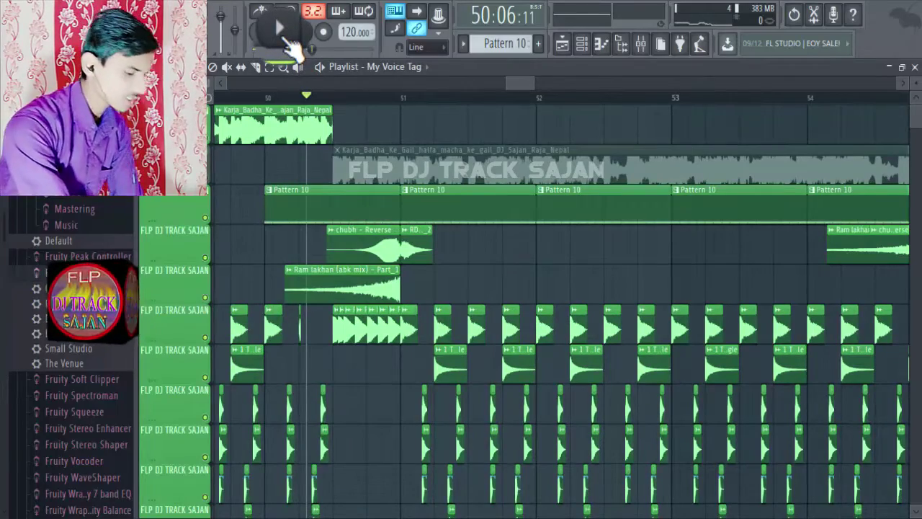
pyautogui.keyDown('ctrl'); pyautogui.scroll(-3, 350, 248); pyautogui.keyUp('ctrl')
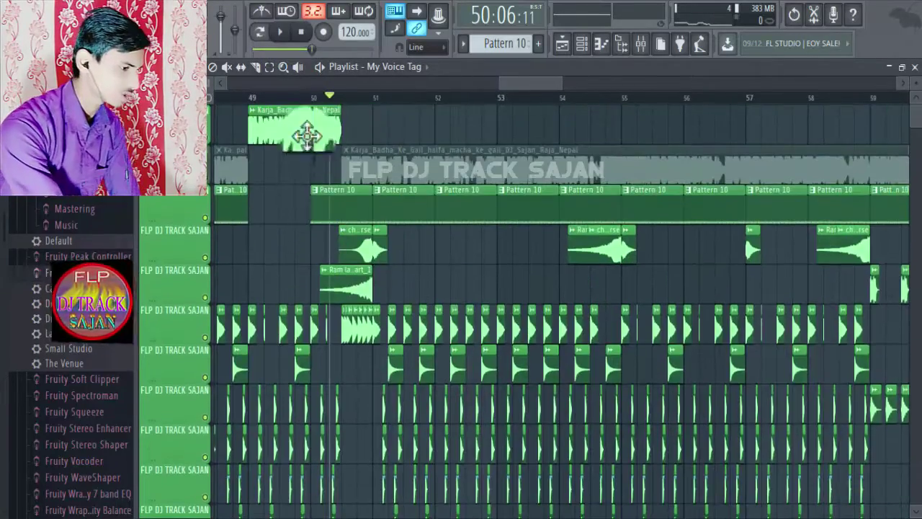
# Resume playback from bar 50 and examine the layered drum and percussion clips through bar 52
pyautogui.click(283, 37)
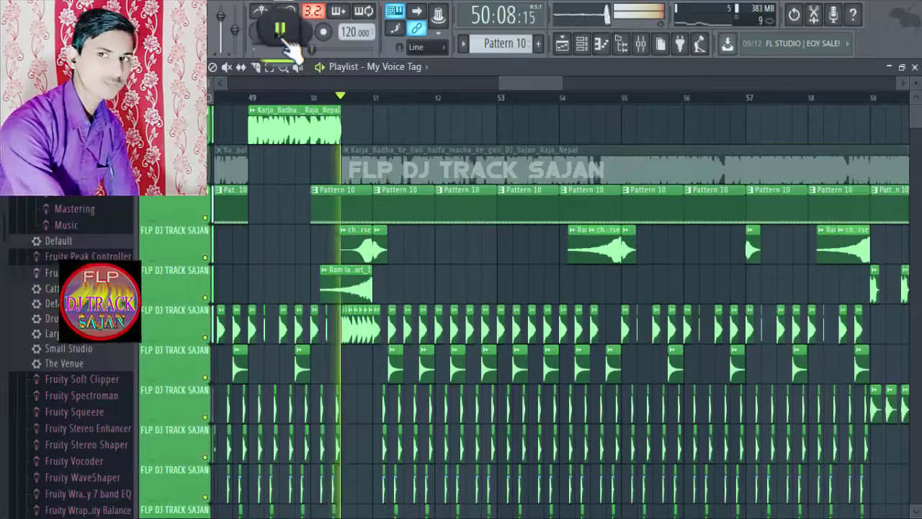
pyautogui.keyDown('ctrl'); pyautogui.scroll(-3, 390, 135); pyautogui.keyUp('ctrl')
pyautogui.scroll(-4, 428, 161)
pyautogui.scroll(-2, 429, 160)
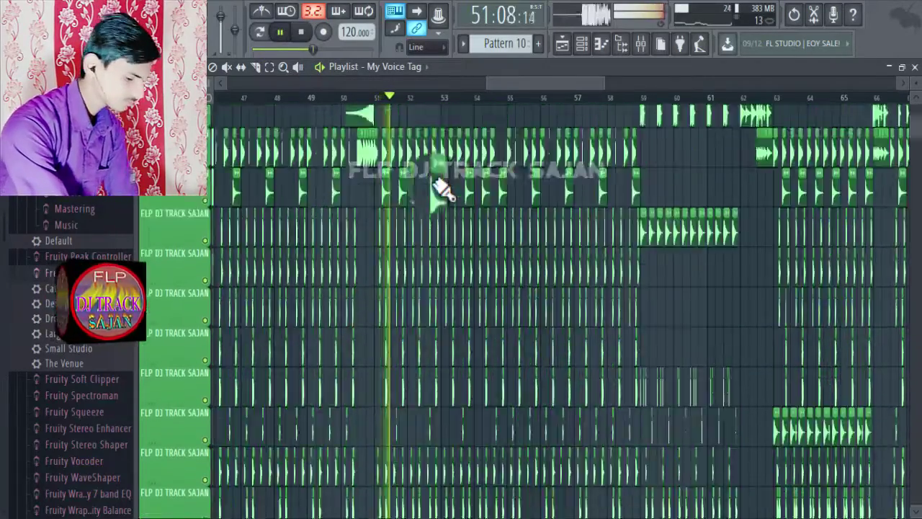
pyautogui.keyDown('ctrl'); pyautogui.scroll(-4, 432, 187); pyautogui.keyUp('ctrl')
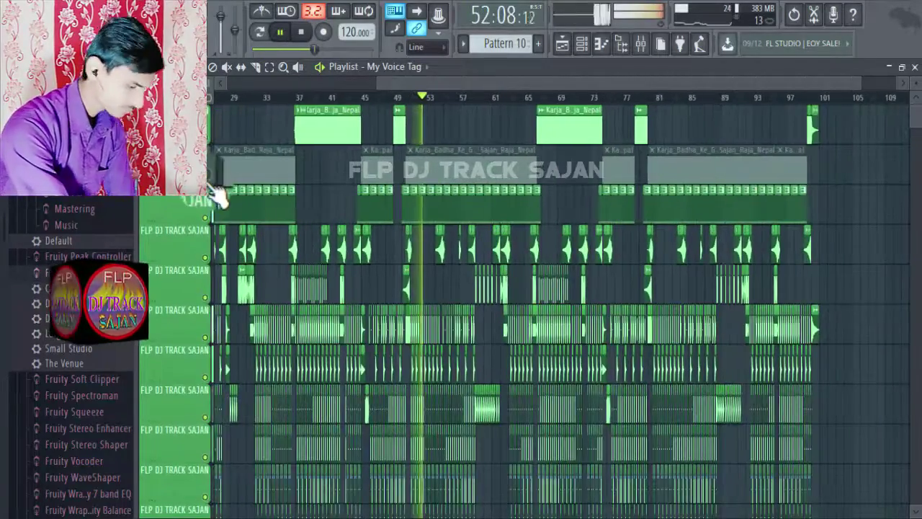
# Unmute the second vocal track to audition it with the beat around bars 53 to 56, and mute it again
pyautogui.click(214, 180)
pyautogui.keyDown('ctrl'); pyautogui.scroll(8, 408, 230); pyautogui.keyUp('ctrl')
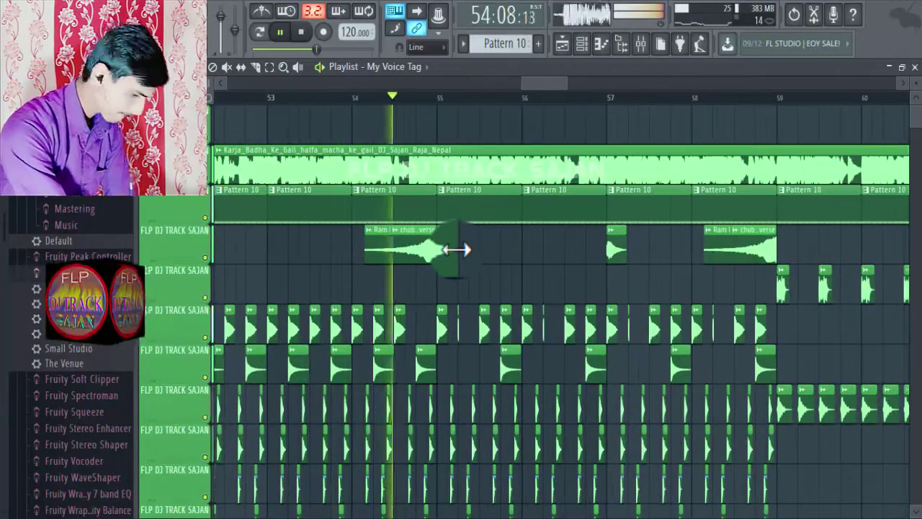
pyautogui.keyDown('ctrl'); pyautogui.scroll(-3, 368, 229); pyautogui.keyUp('ctrl')
pyautogui.keyDown('ctrl'); pyautogui.scroll(-3, 367, 229); pyautogui.keyUp('ctrl')
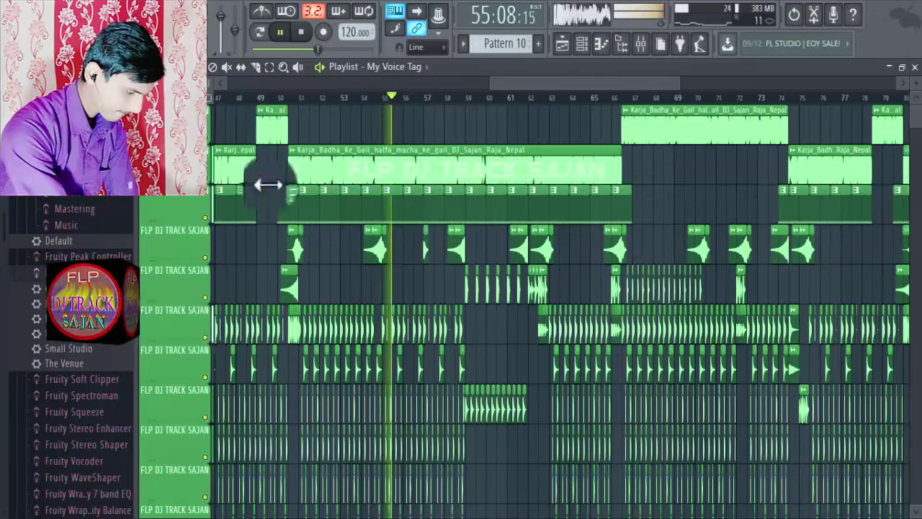
pyautogui.click(215, 186)
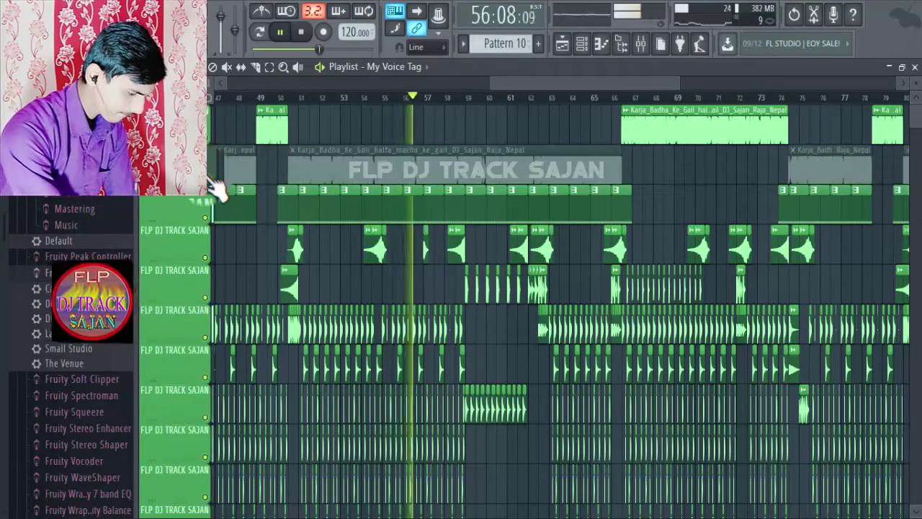
pyautogui.click(215, 186)
pyautogui.click(214, 187)
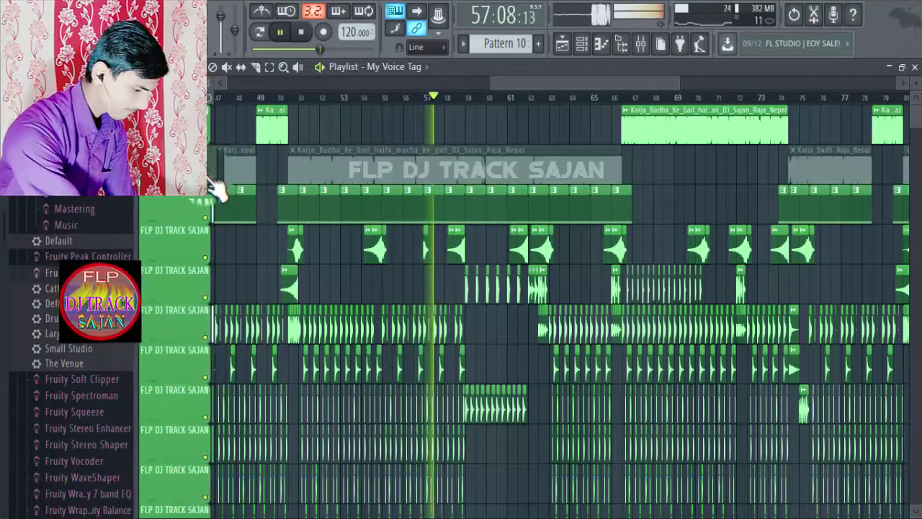
# Follow the break from bar 59 up close, briefly unmuting the second vocal track around bar 62
pyautogui.keyDown('ctrl'); pyautogui.scroll(5, 497, 252); pyautogui.keyUp('ctrl')
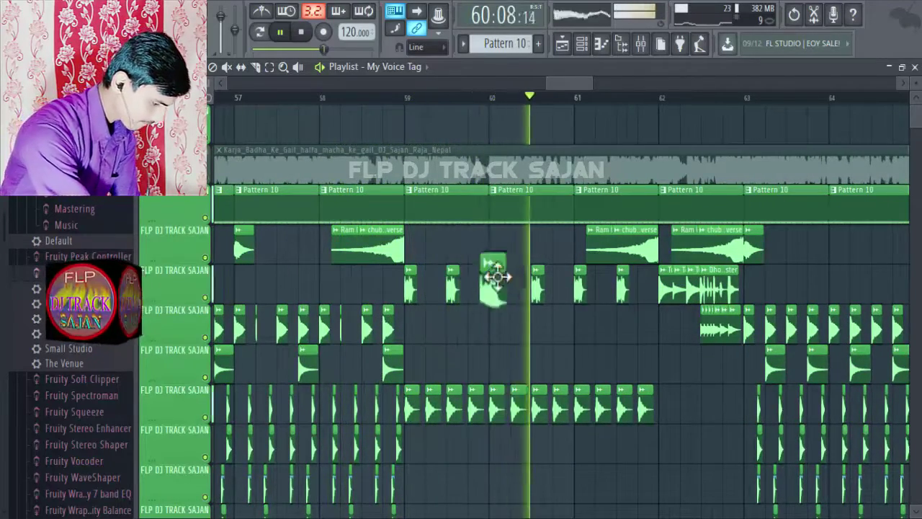
pyautogui.click(215, 187)
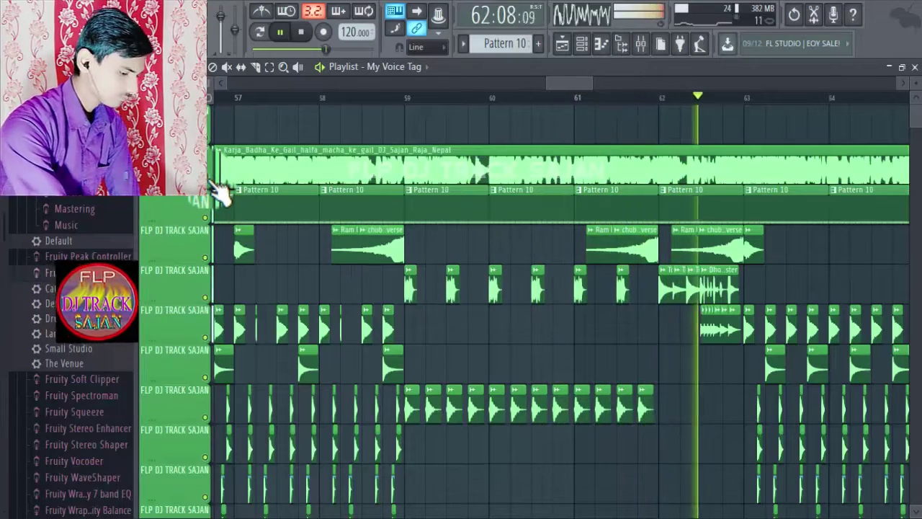
pyautogui.click(212, 185)
# Follow the playback from bar 63 to bar 66, examining the overall layout and the lead-in to the first vocal track's clip
pyautogui.scroll(-4, 403, 223)
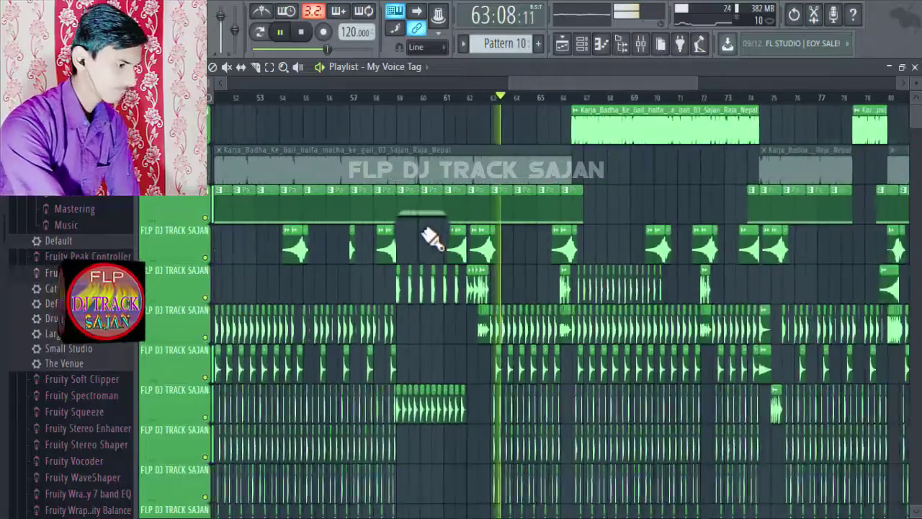
pyautogui.scroll(-6, 432, 238)
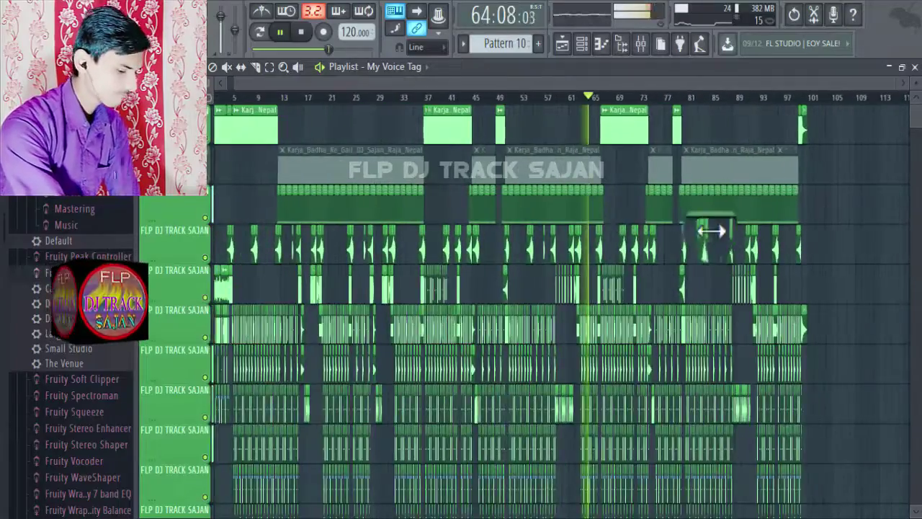
pyautogui.scroll(7, 648, 235)
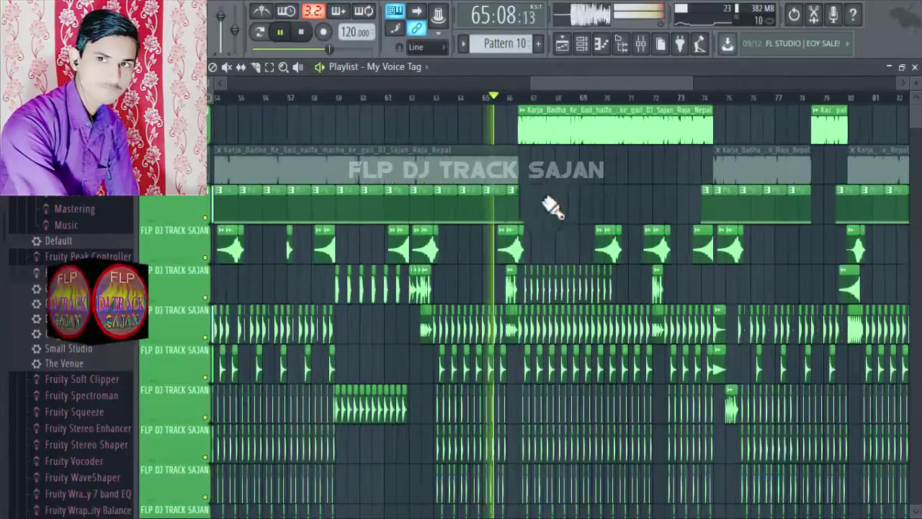
pyautogui.scroll(4, 547, 212)
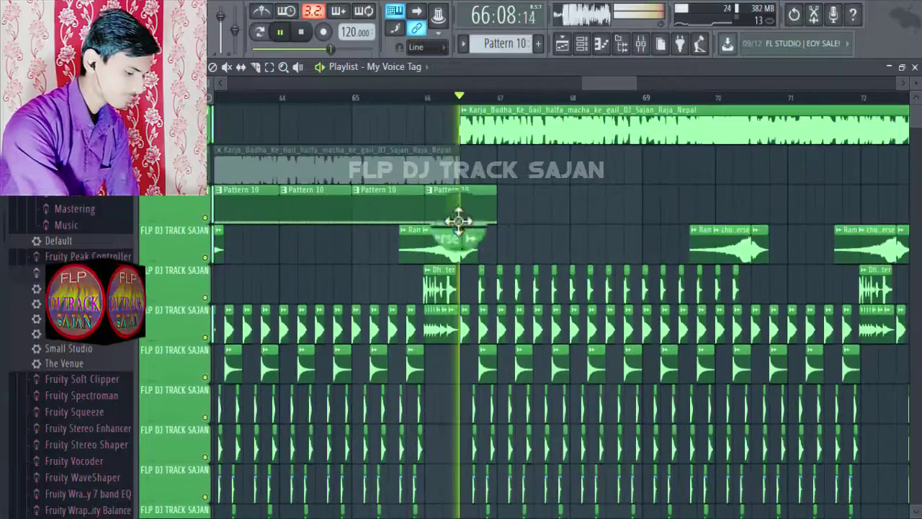
# Audition bars 67 to 74, briefly muting the first vocal track around bar 70, and examine the roll and reverse clips
pyautogui.scroll(-4, 298, 169)
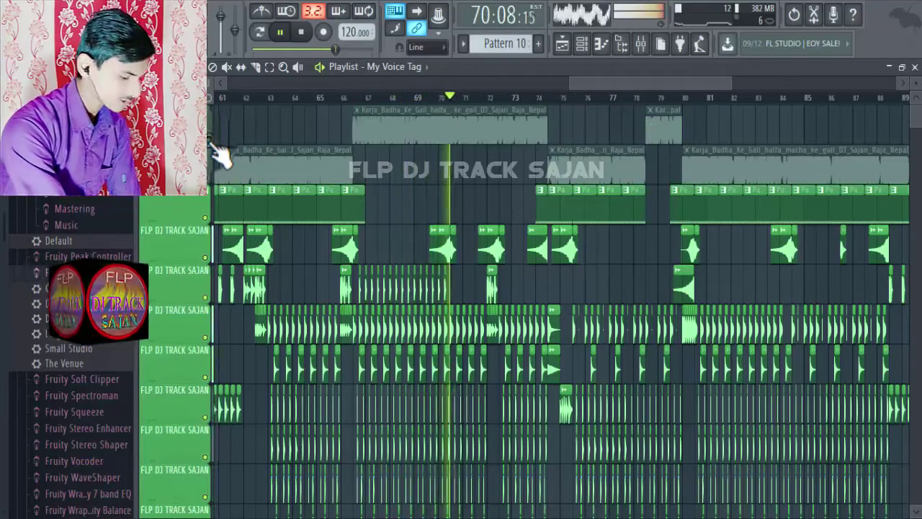
pyautogui.scroll(2, 429, 170)
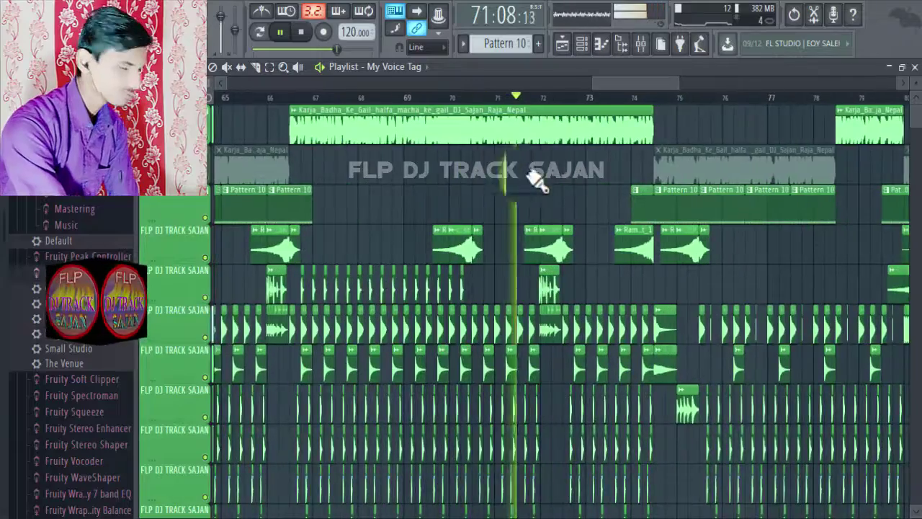
pyautogui.scroll(2, 574, 176)
pyautogui.scroll(-4, 574, 176)
pyautogui.scroll(1, 574, 177)
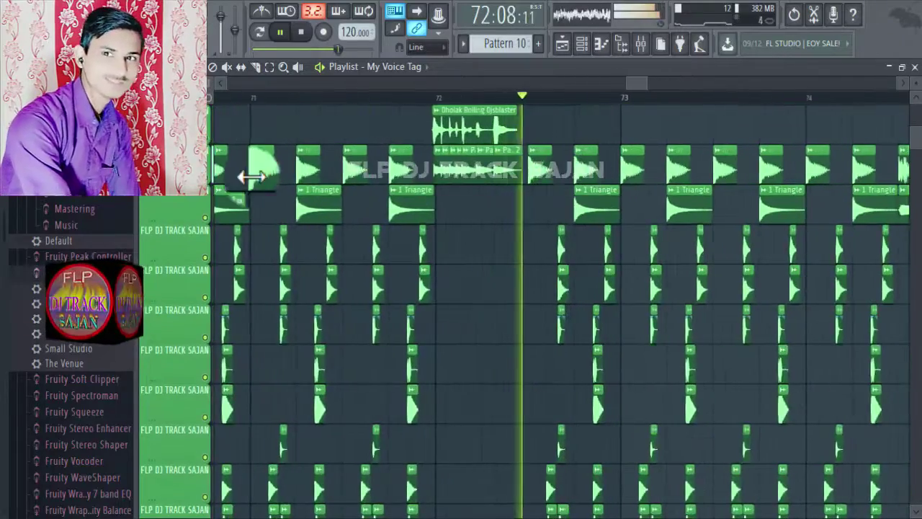
pyautogui.scroll(5, 413, 191)
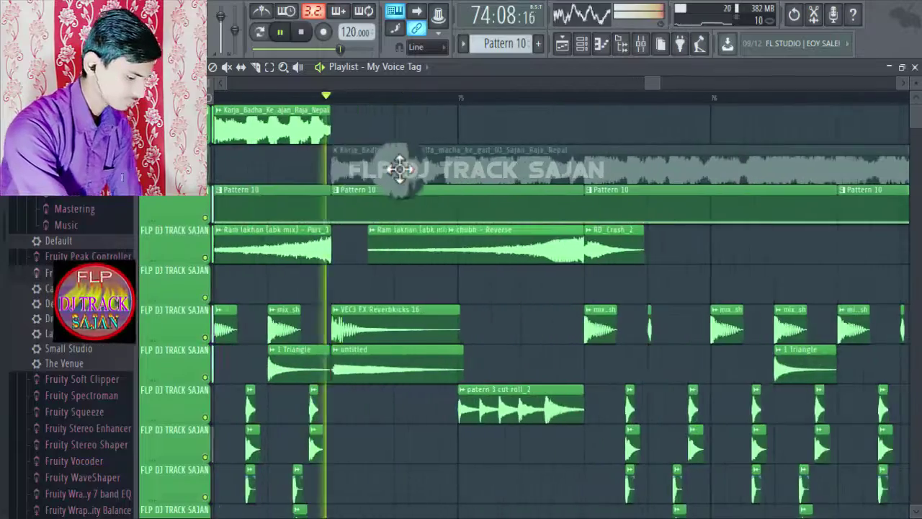
# Follow the playback from bar 75 to bar 79, examining the cut roll, kick and percussion clips down the tracks
pyautogui.scroll(-5, 403, 202)
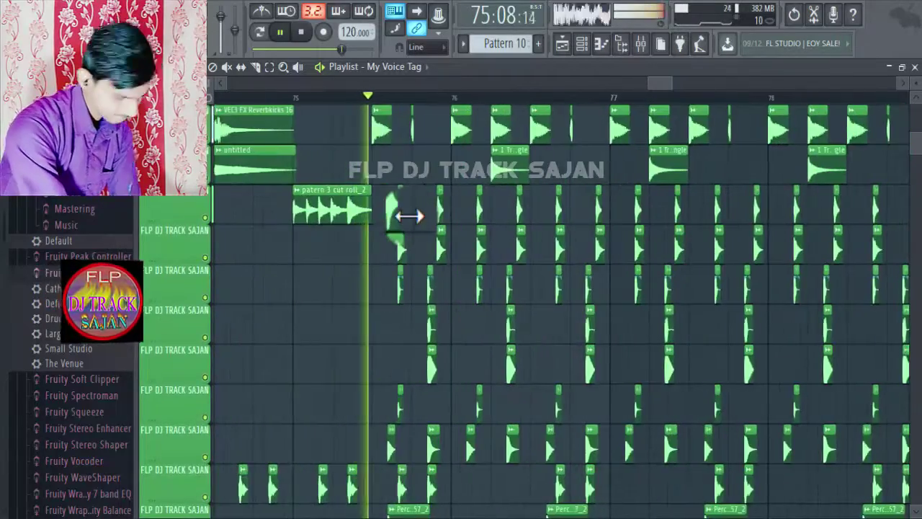
pyautogui.scroll(-4, 408, 216)
pyautogui.scroll(9, 411, 212)
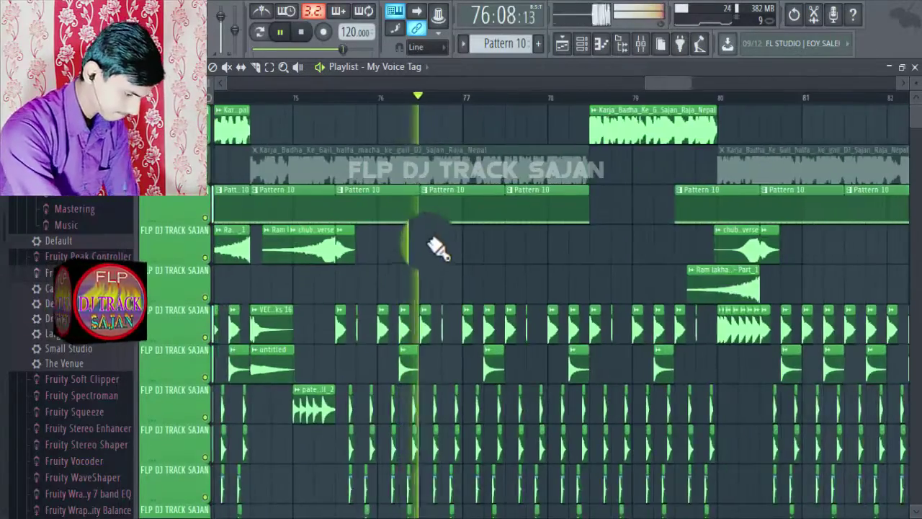
pyautogui.scroll(-5, 298, 248)
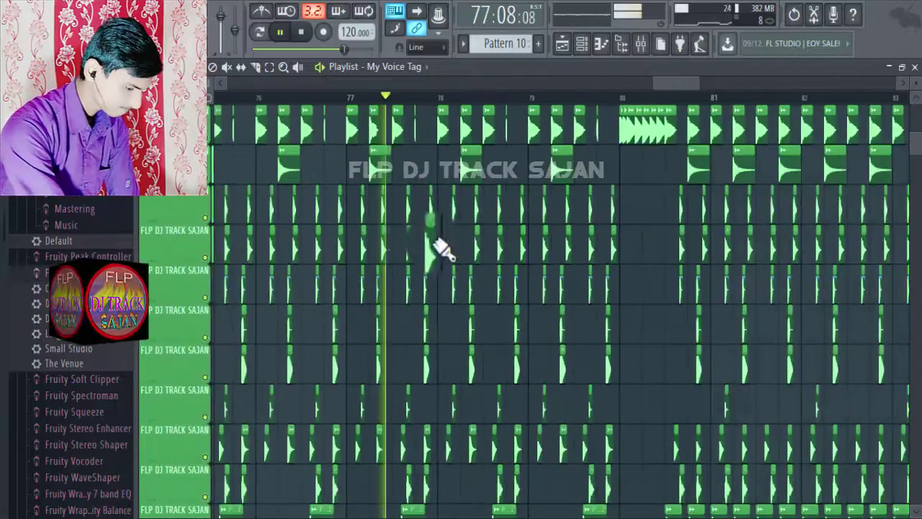
pyautogui.scroll(2, 483, 248)
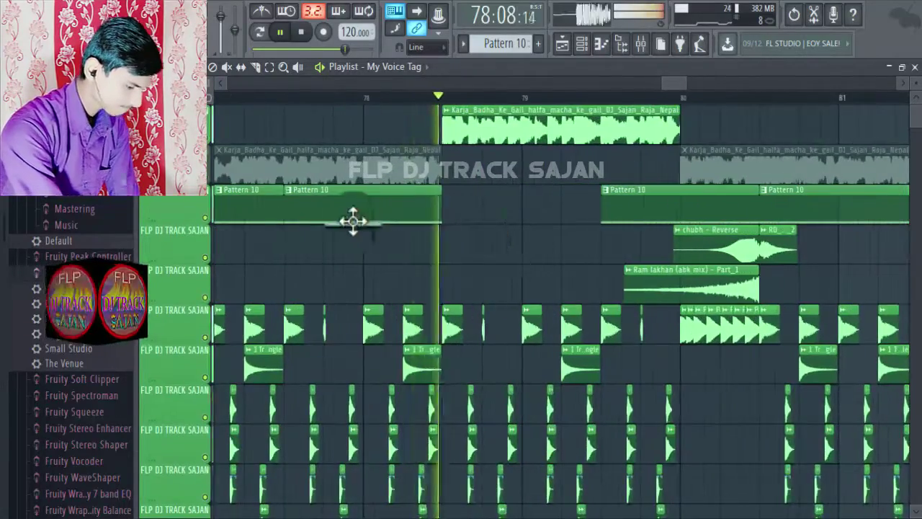
pyautogui.scroll(-4, 355, 221)
pyautogui.scroll(-5, 438, 220)
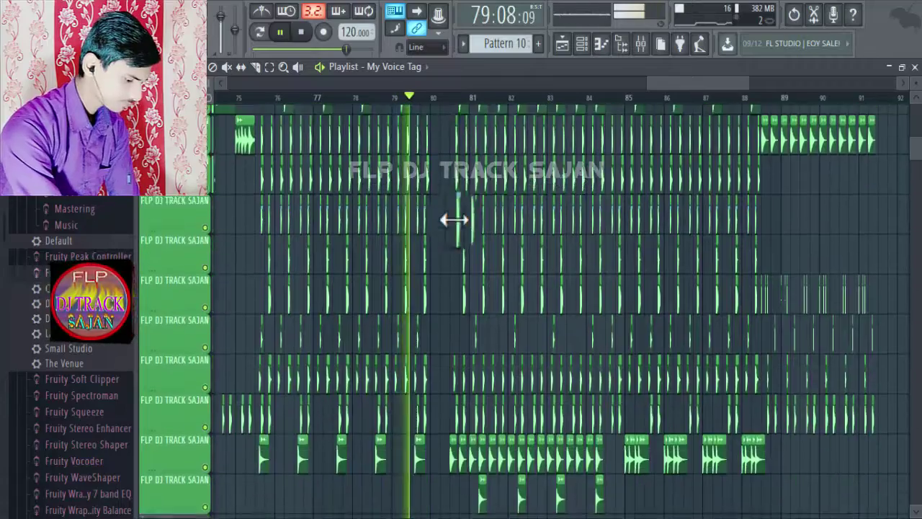
# Follow the playback from bar 79 to bar 84, comparing the vocal, pattern and effect tracks with the lower percussion tracks
pyautogui.scroll(5, 455, 222)
pyautogui.scroll(4, 428, 245)
pyautogui.scroll(-4, 345, 209)
pyautogui.scroll(2, 447, 247)
pyautogui.scroll(-2, 447, 248)
pyautogui.scroll(-3, 445, 248)
pyautogui.scroll(4, 461, 250)
pyautogui.scroll(3, 448, 242)
pyautogui.scroll(3, 424, 231)
pyautogui.scroll(-1, 367, 230)
pyautogui.scroll(-4, 446, 237)
pyautogui.scroll(3, 433, 220)
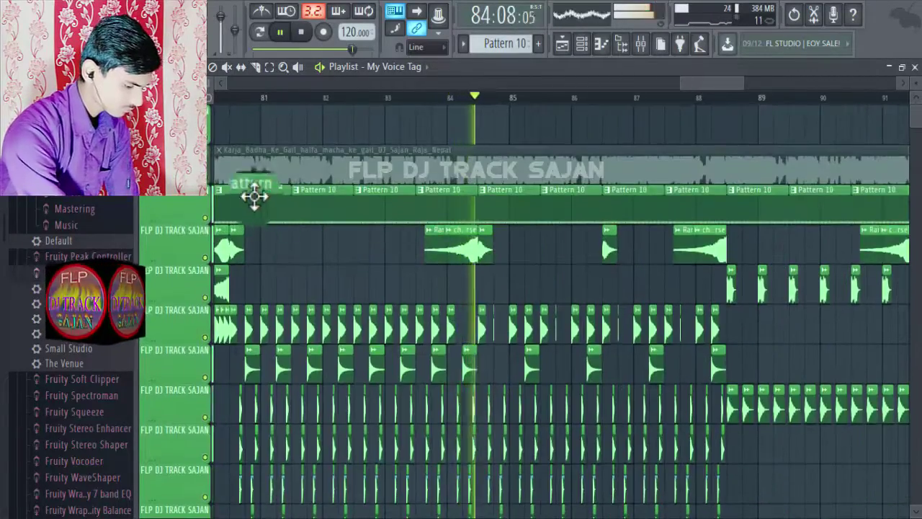
# Unmute the second vocal track to audition it around bar 85, mute it again, and follow the break into bar 89
pyautogui.click(207, 178)
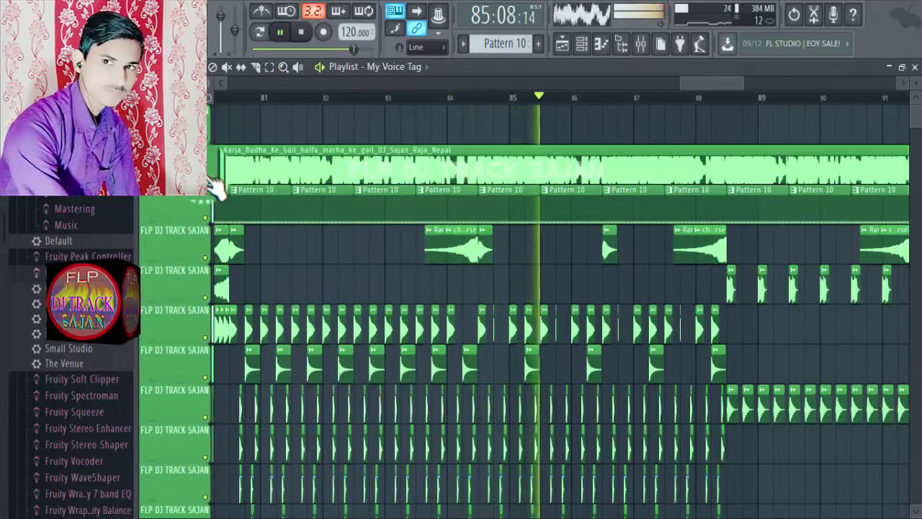
pyautogui.scroll(-3, 397, 235)
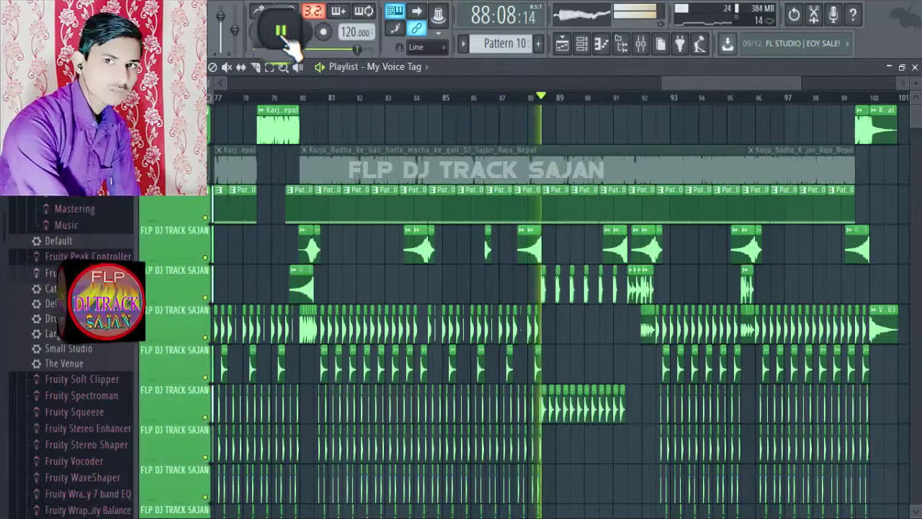
pyautogui.scroll(-2, 439, 296)
pyautogui.scroll(5, 443, 295)
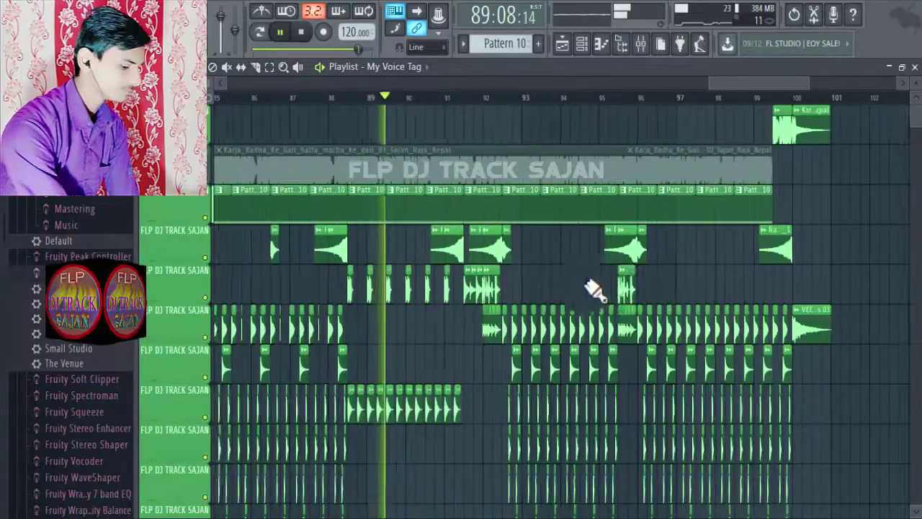
# Follow the playback from bar 89 through the break and into the next drum section, pausing it at bar 95
pyautogui.scroll(-5, 479, 291)
pyautogui.scroll(9, 352, 216)
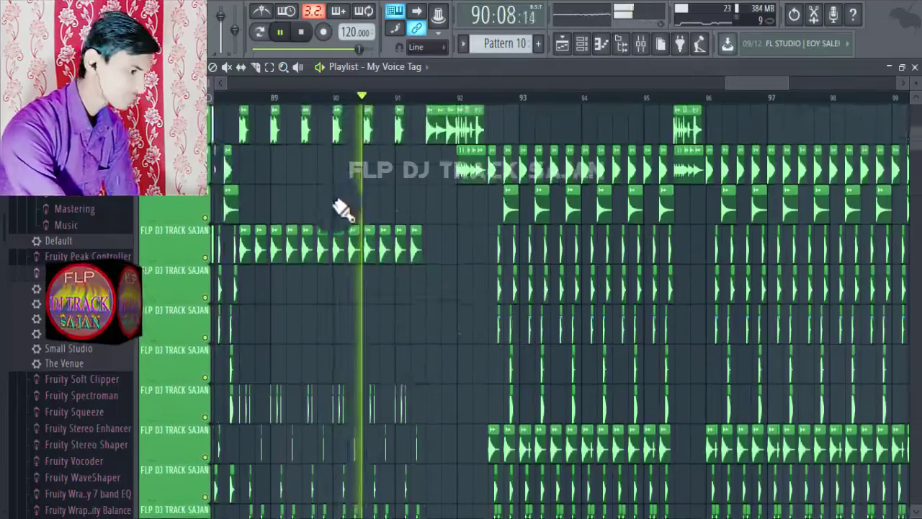
pyautogui.scroll(-2, 273, 216)
pyautogui.scroll(-2, 273, 214)
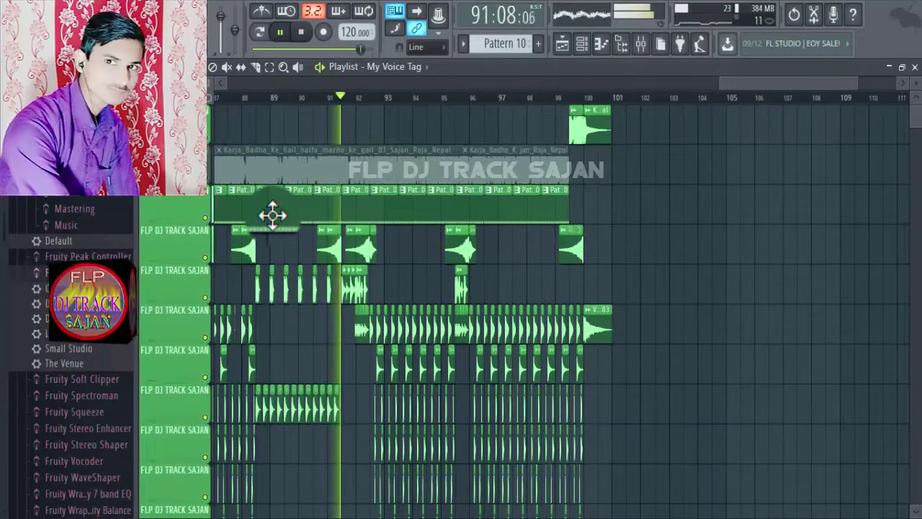
pyautogui.click(291, 40)
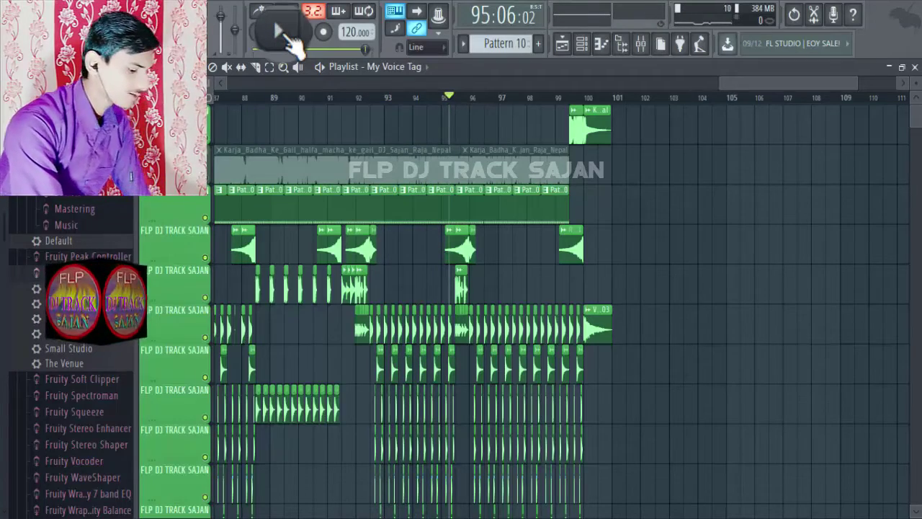
# Examine the reverse, dhol and kick roll clips around bars 95 to 96, comparing them with the sections before
pyautogui.scroll(-5, 540, 292)
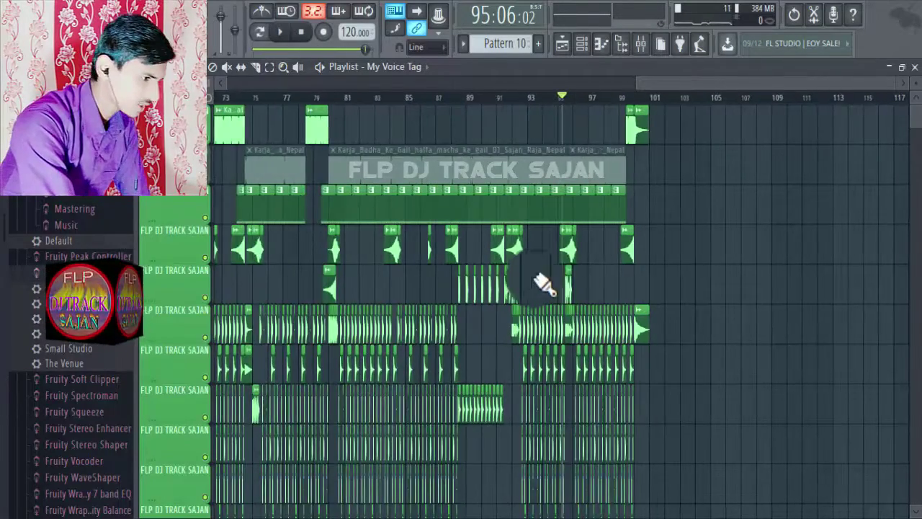
pyautogui.scroll(1, 602, 284)
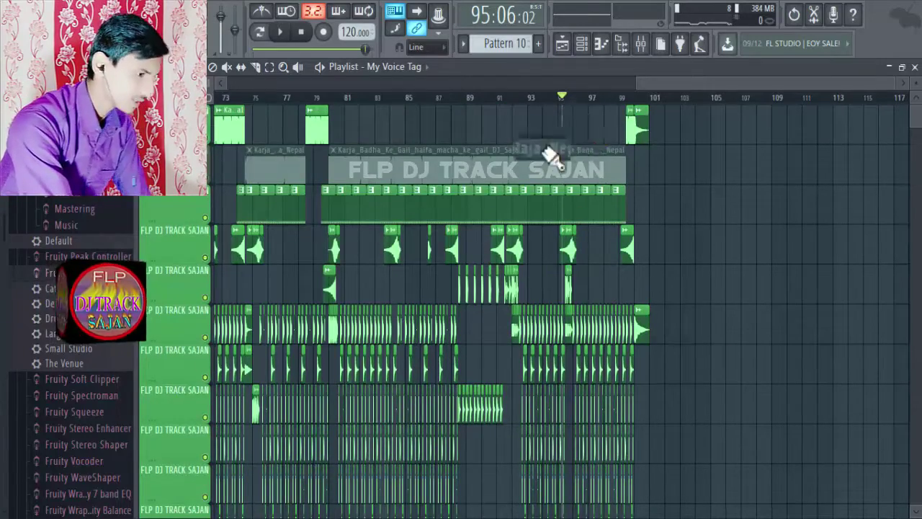
pyautogui.scroll(5, 597, 101)
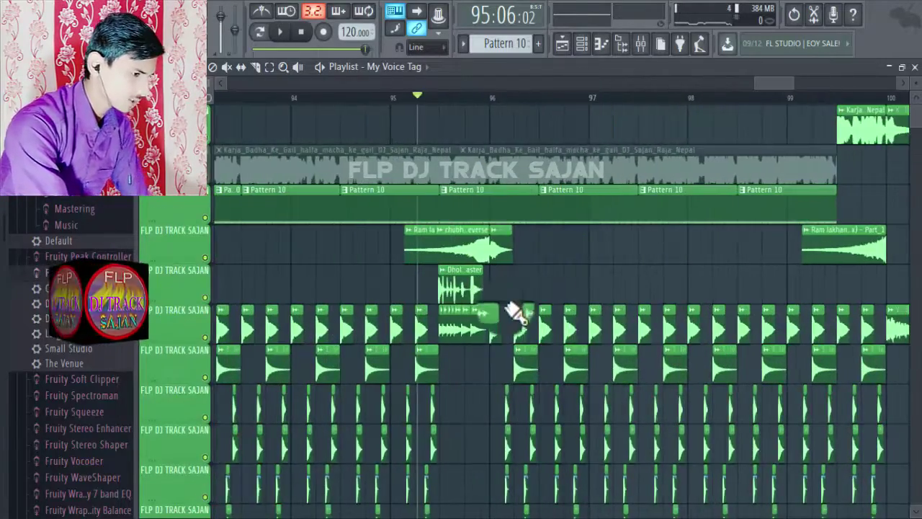
pyautogui.scroll(-3, 507, 312)
pyautogui.scroll(9, 507, 306)
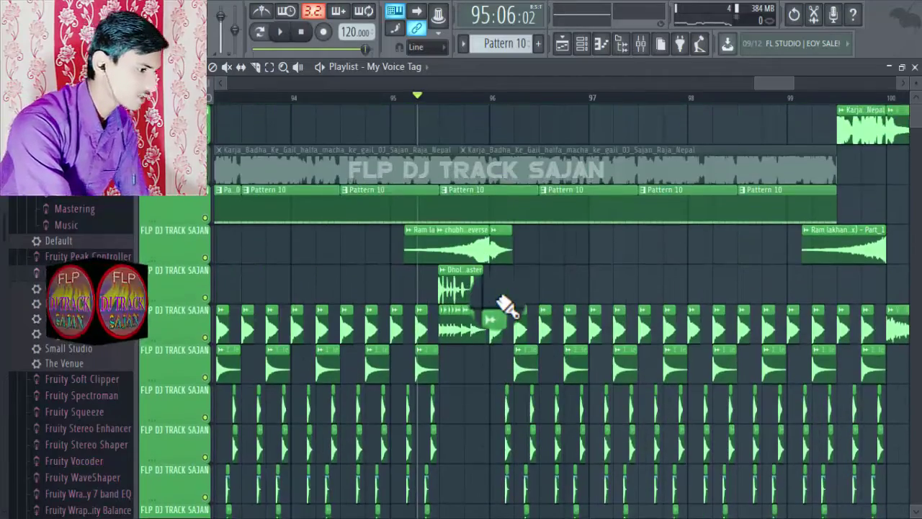
pyautogui.scroll(-4, 488, 304)
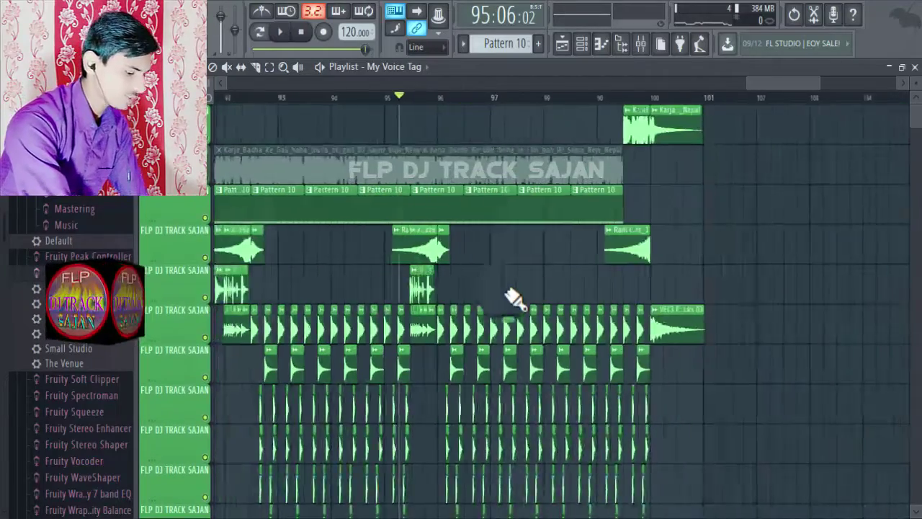
# Survey the whole arrangement from bar 1, including the lower percussion tracks, and return to the closing section from bar 92
pyautogui.scroll(-5, 397, 298)
pyautogui.scroll(-5, 651, 328)
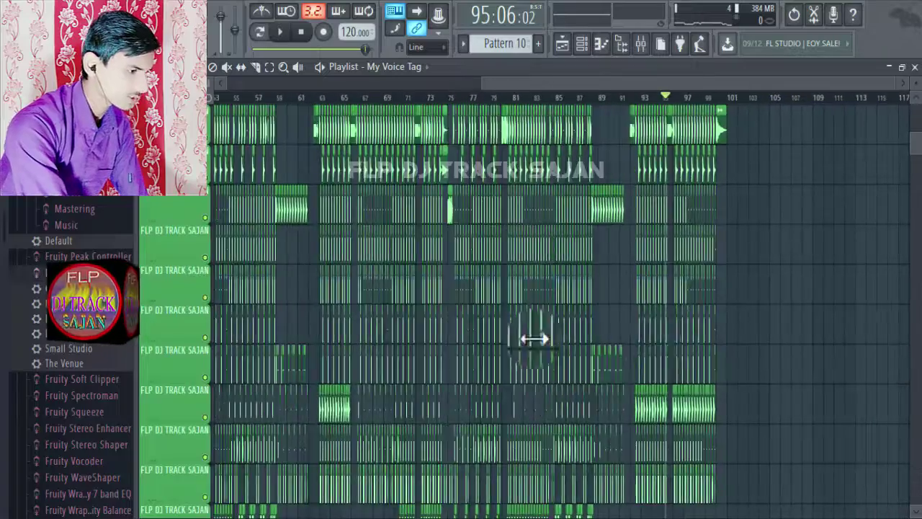
pyautogui.scroll(5, 346, 164)
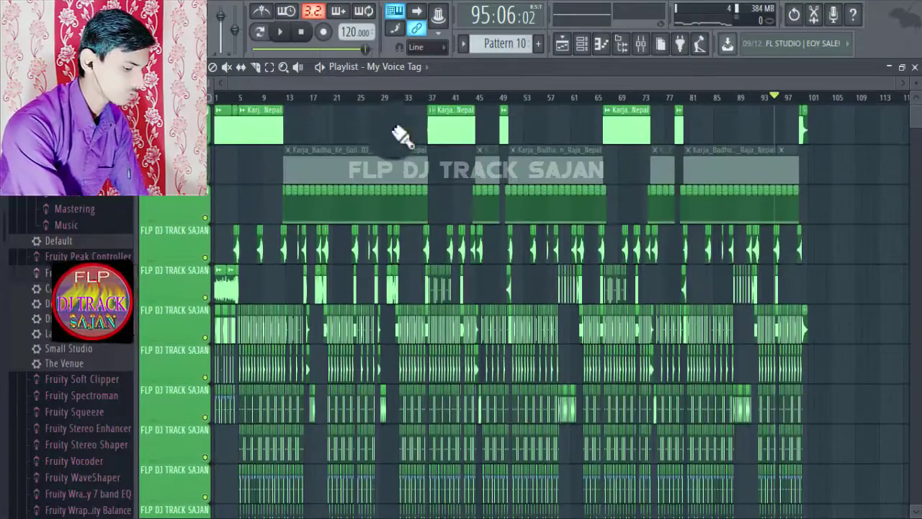
pyautogui.scroll(8, 768, 293)
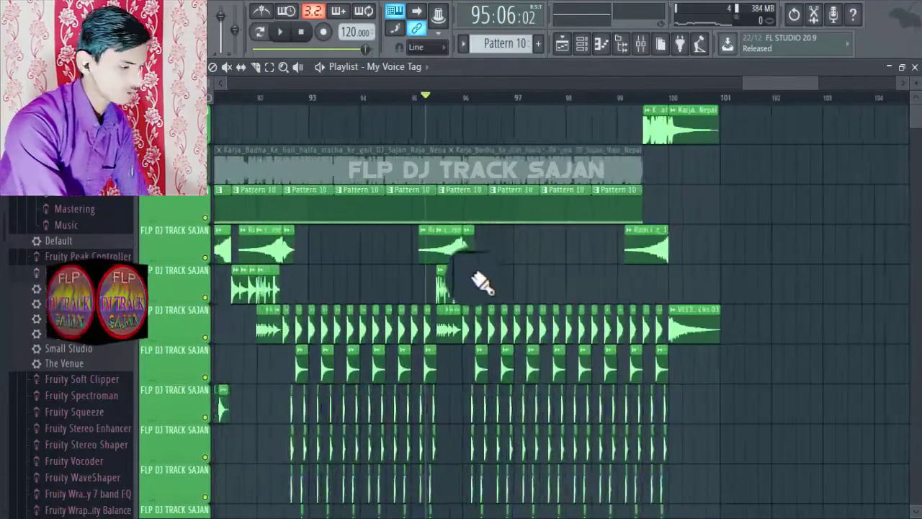
# Inspect the gap in the percussion tracks around bar 96 and compare it with the layout from bar 73 onward
pyautogui.scroll(4, 482, 281)
pyautogui.scroll(-5, 475, 275)
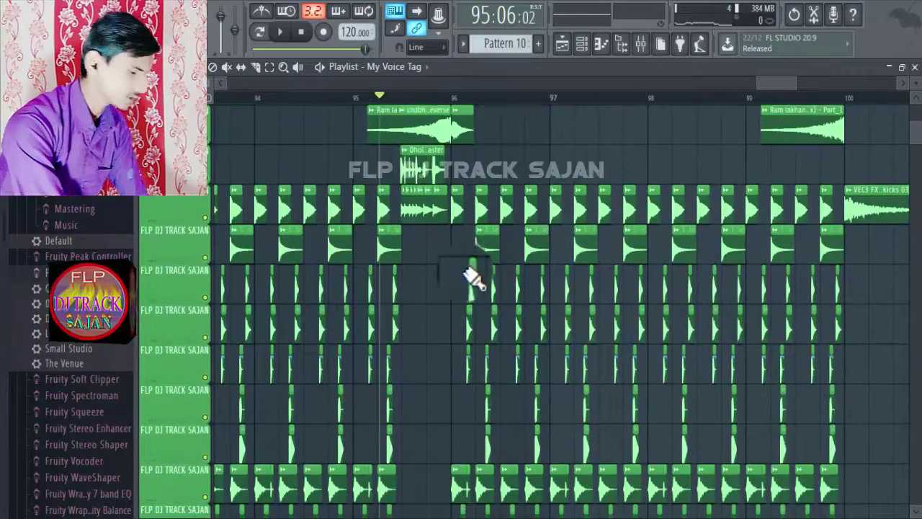
pyautogui.scroll(-4, 525, 273)
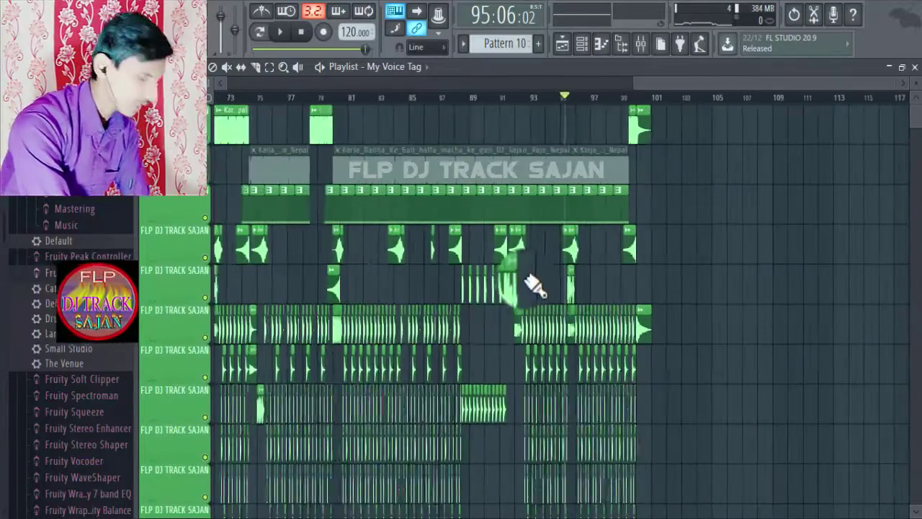
pyautogui.scroll(4, 548, 292)
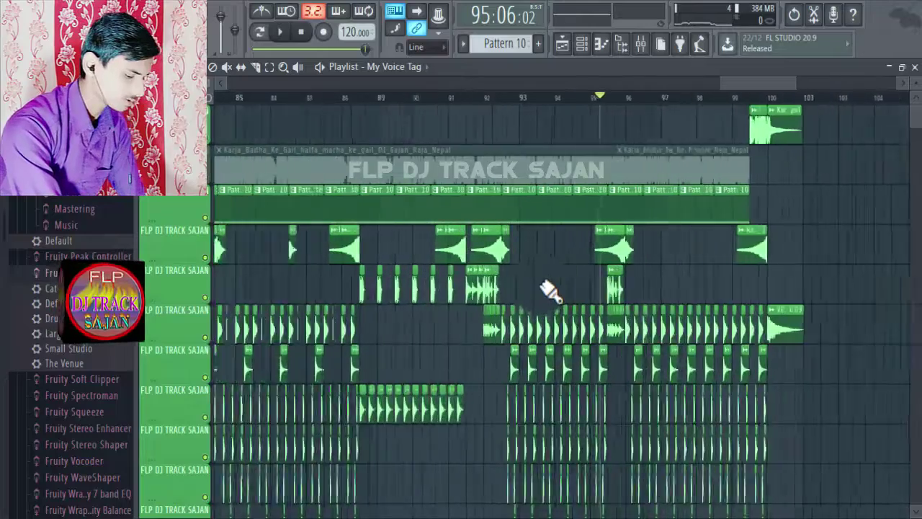
# Resume playback from bar 95, follow the final drum section to the closing effect clip, and stop at bar 100
pyautogui.click(280, 31)
pyautogui.scroll(3, 484, 270)
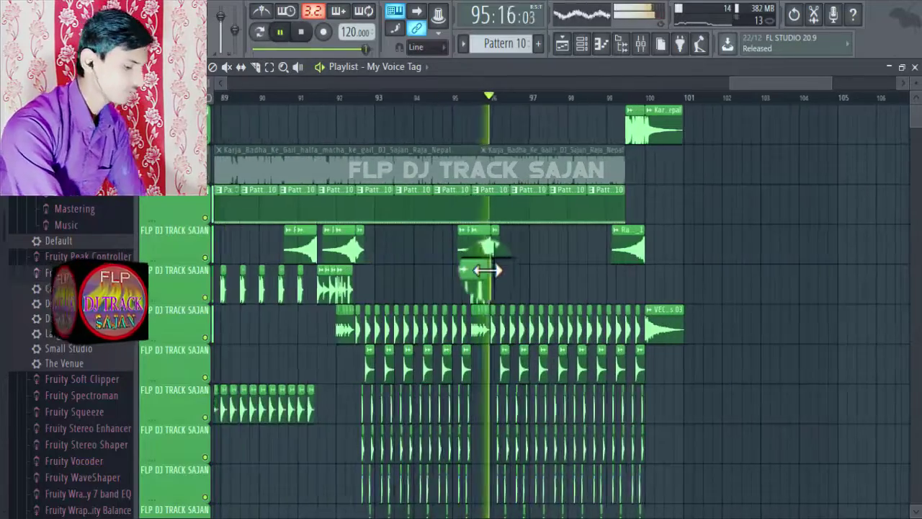
pyautogui.scroll(-4, 538, 277)
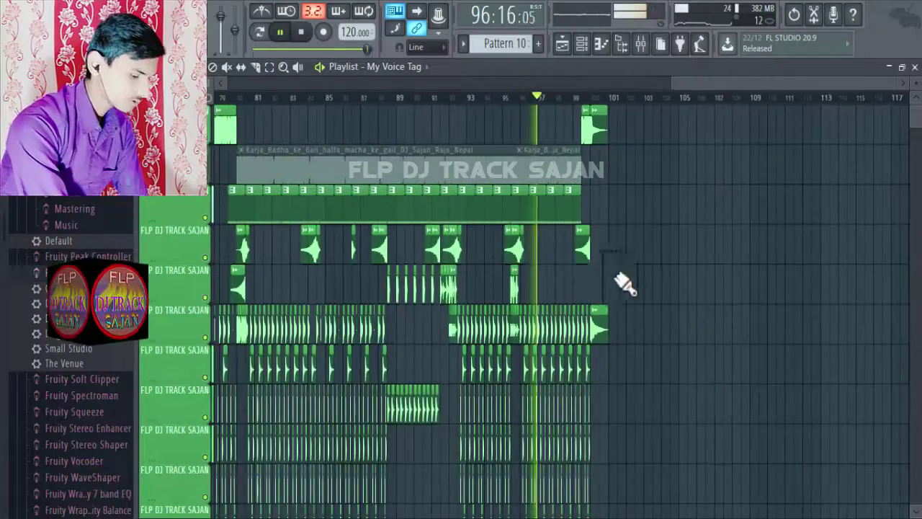
pyautogui.scroll(5, 625, 281)
pyautogui.scroll(-3, 491, 293)
pyautogui.scroll(4, 489, 291)
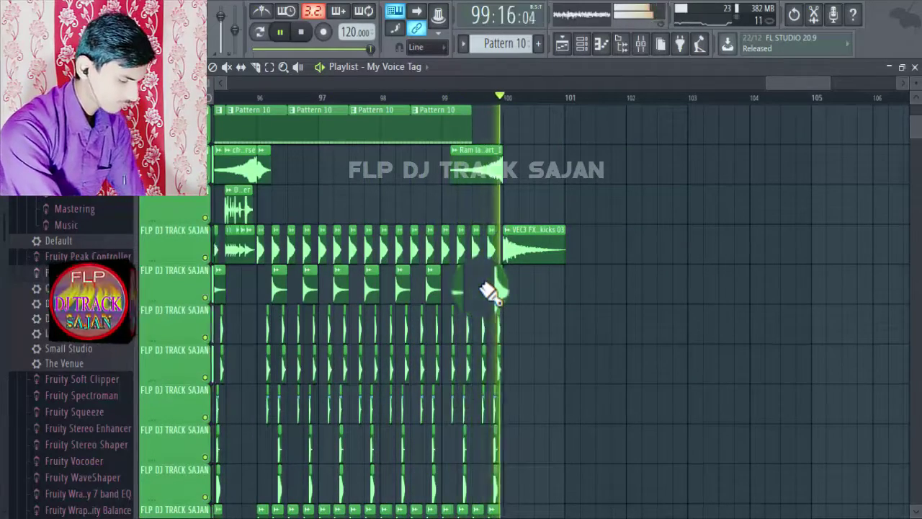
pyautogui.press('space')
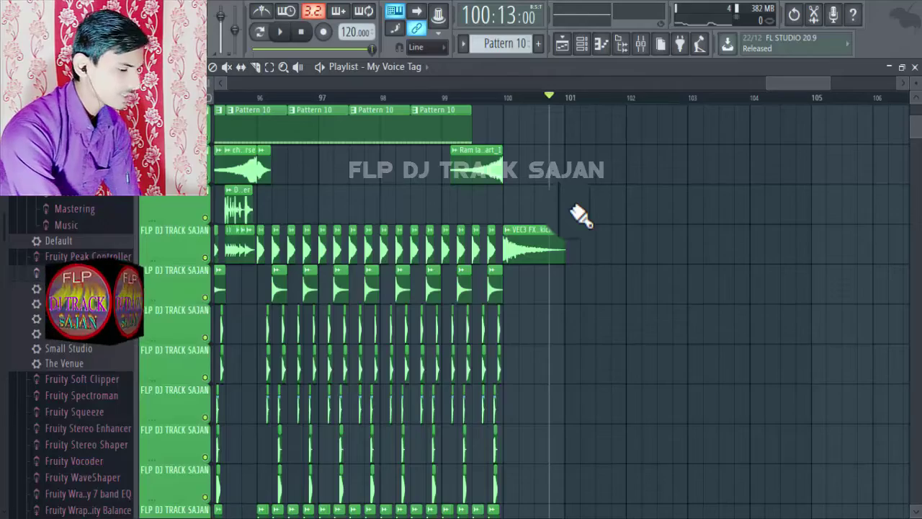
# Review the finished arrangement as a whole, from bar 1 to the closing effect clip after bar 100
pyautogui.scroll(-10, 630, 212)
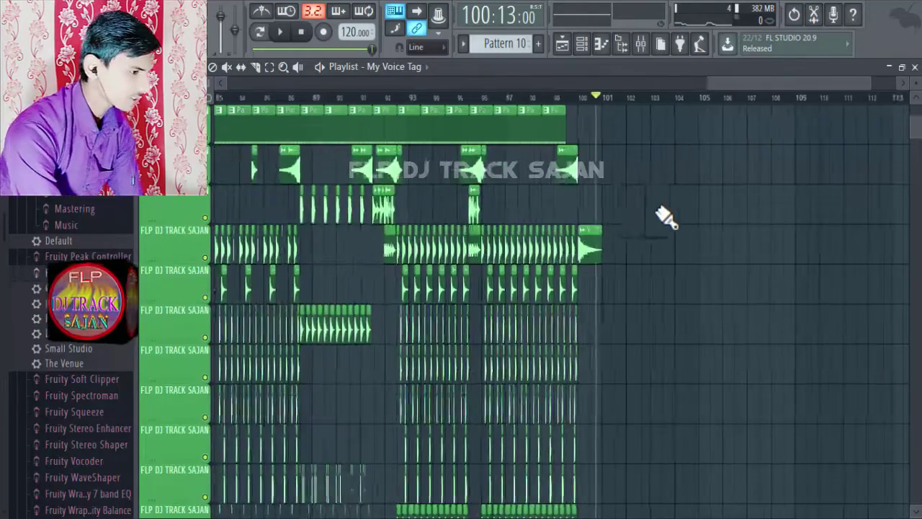
pyautogui.scroll(-3, 570, 290)
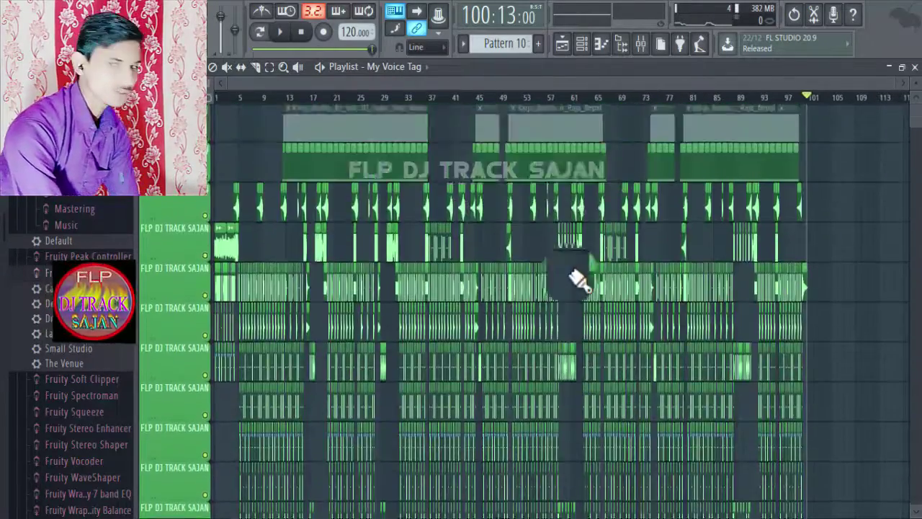